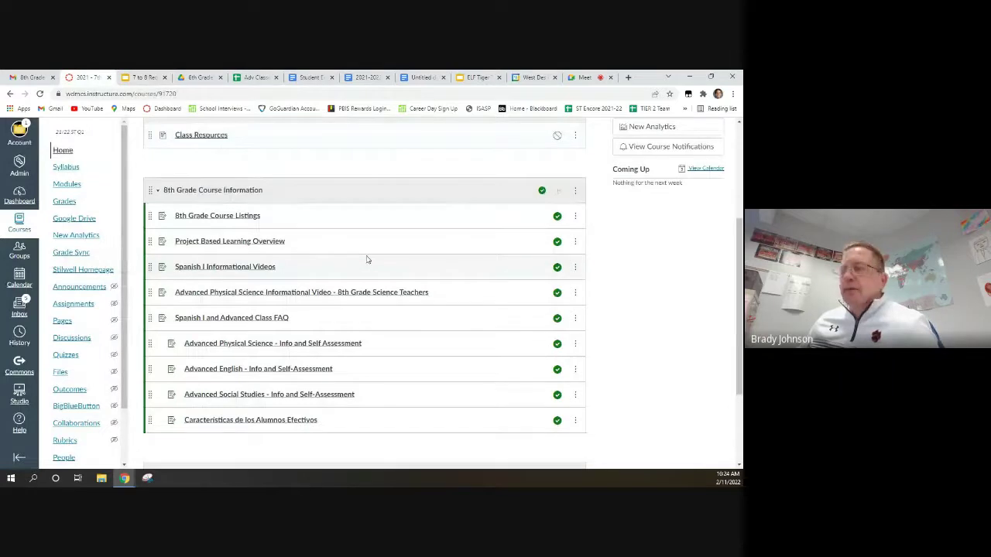
Open the 2022-23 8th Grade Course Registration Form from the Course Registration - Sign Up module and switch it to Student View.
scroll(368, 260, down, 2)
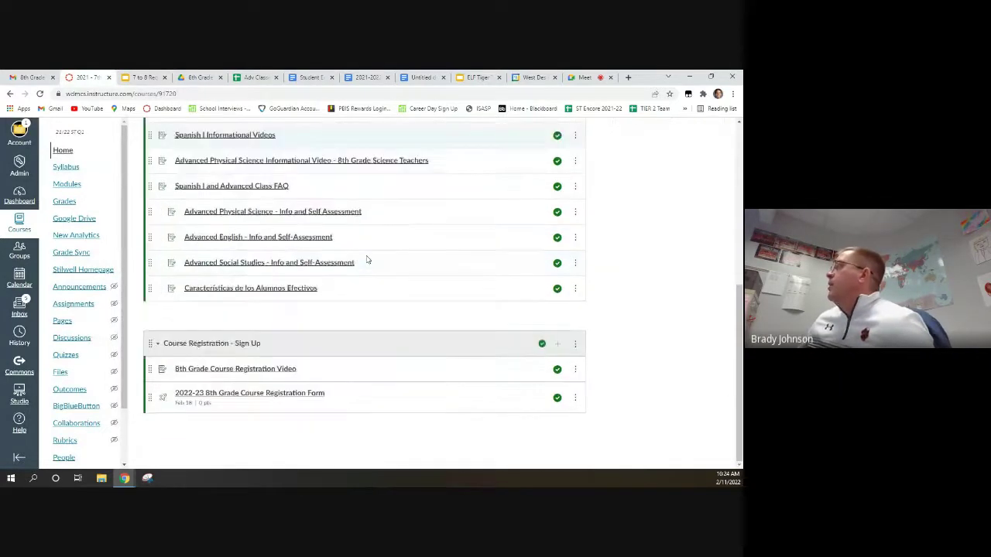
scroll(366, 262, up, 1)
scroll(368, 271, down, 1)
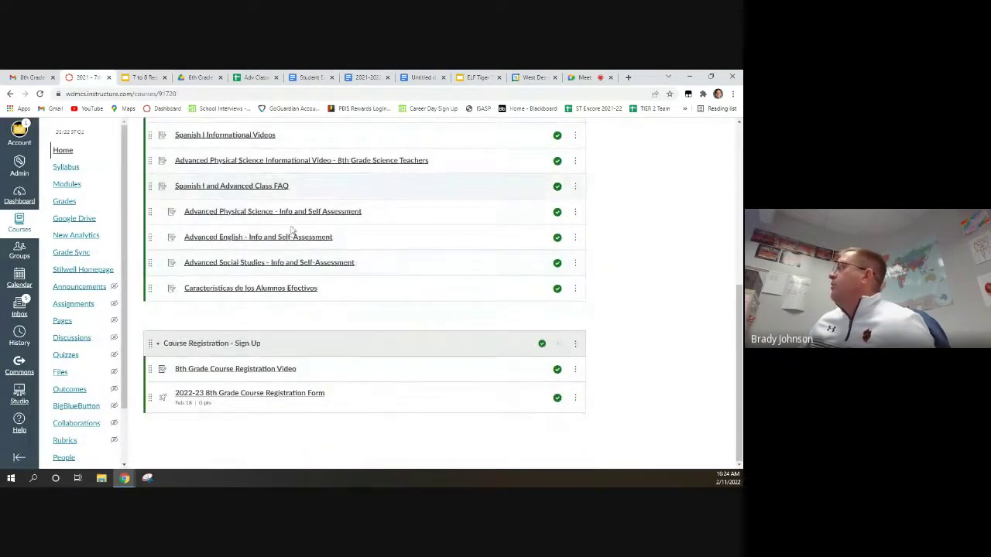
scroll(372, 247, up, 3)
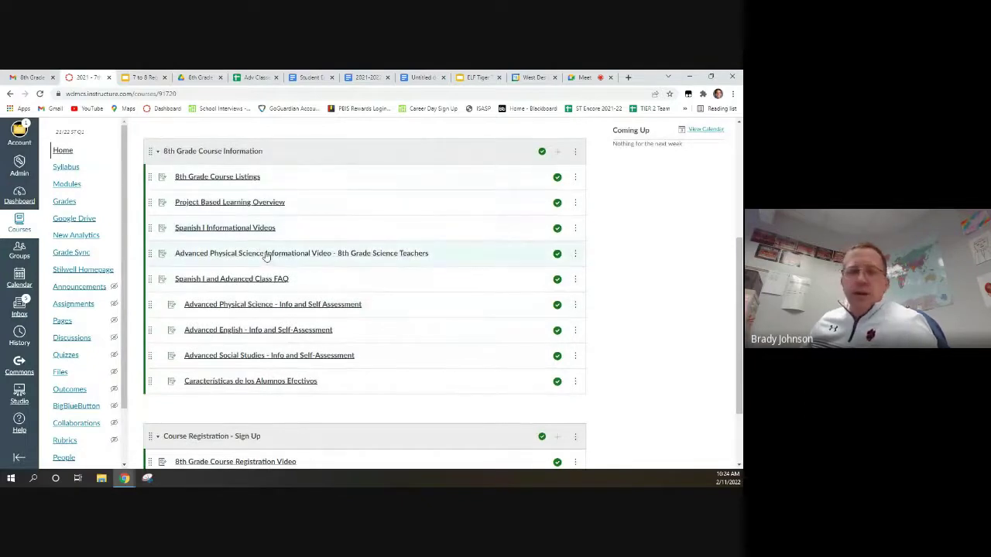
scroll(279, 261, down, 1)
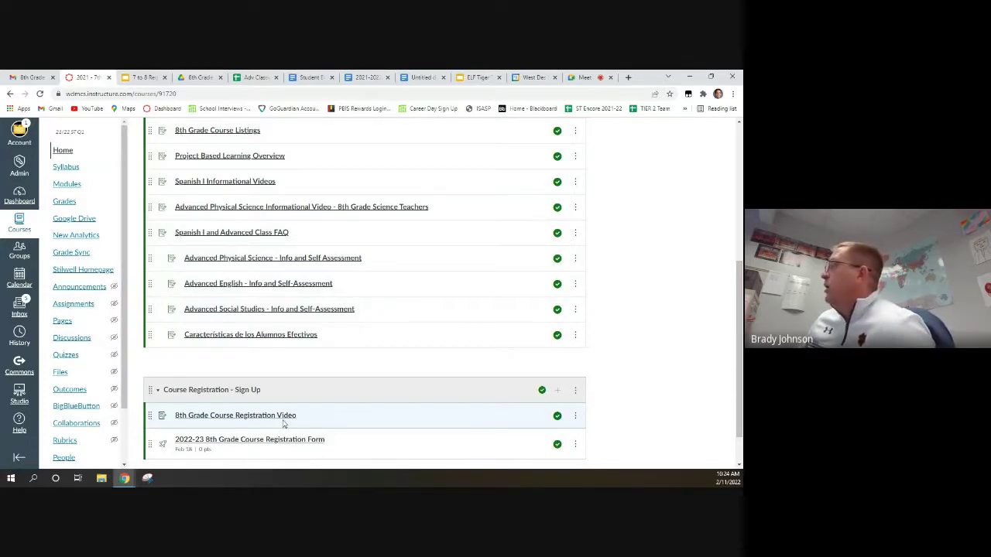
scroll(283, 422, down, 1)
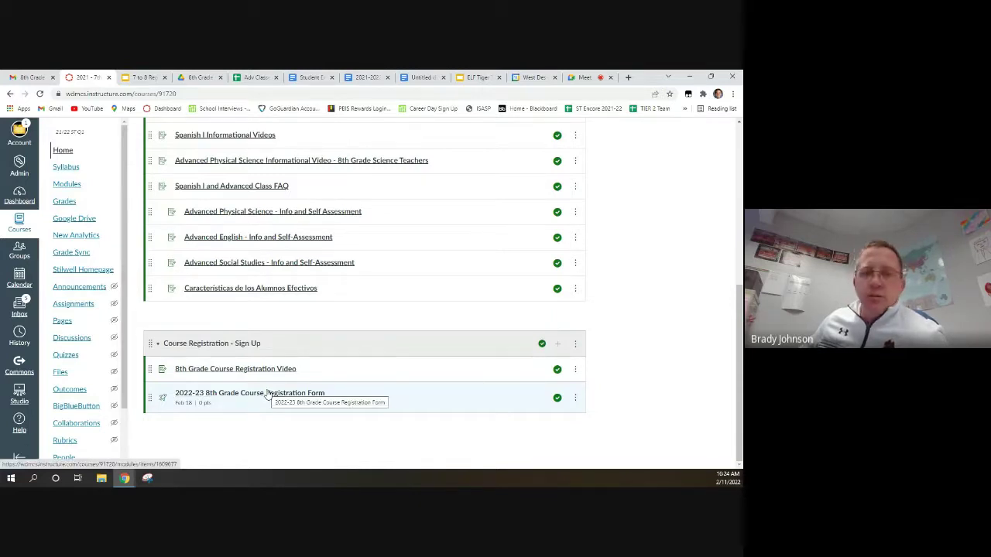
click(267, 393)
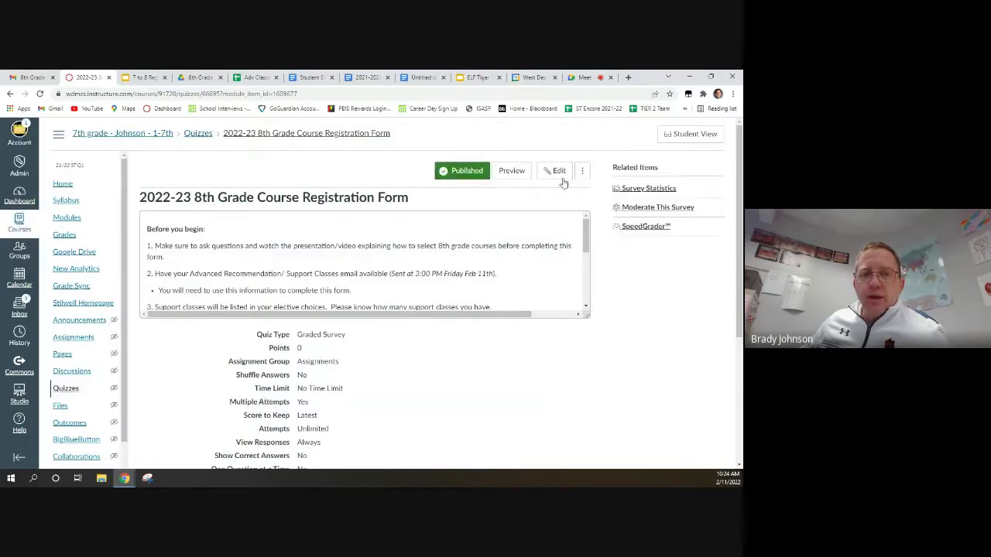
click(678, 136)
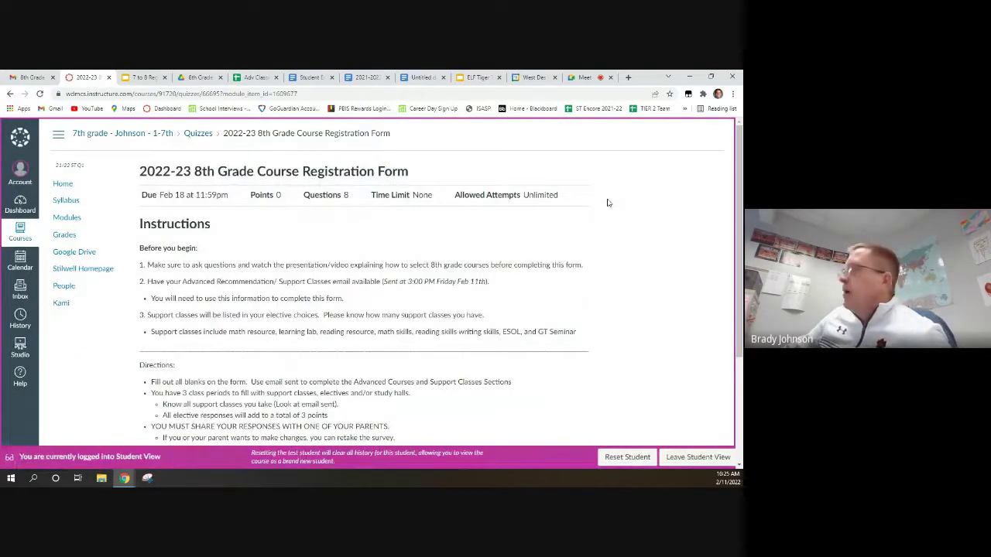
Resume the registration survey and select the first listed science teacher in Question 1.
scroll(576, 244, down, 1)
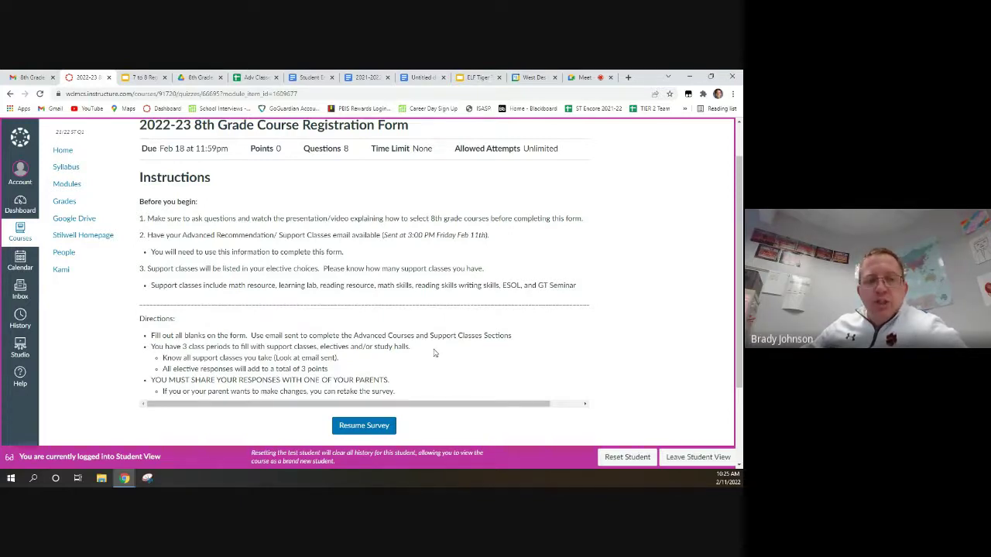
scroll(435, 353, down, 1)
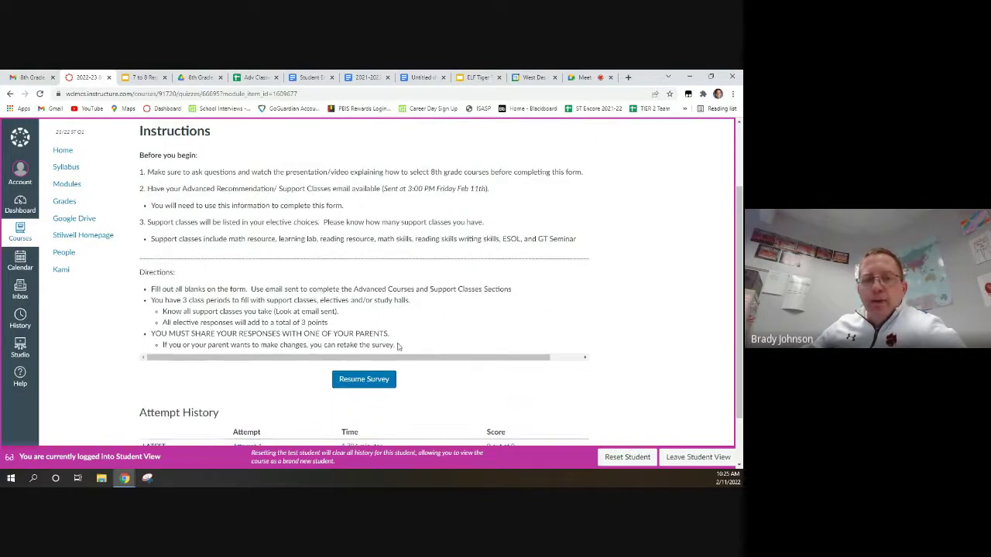
click(390, 385)
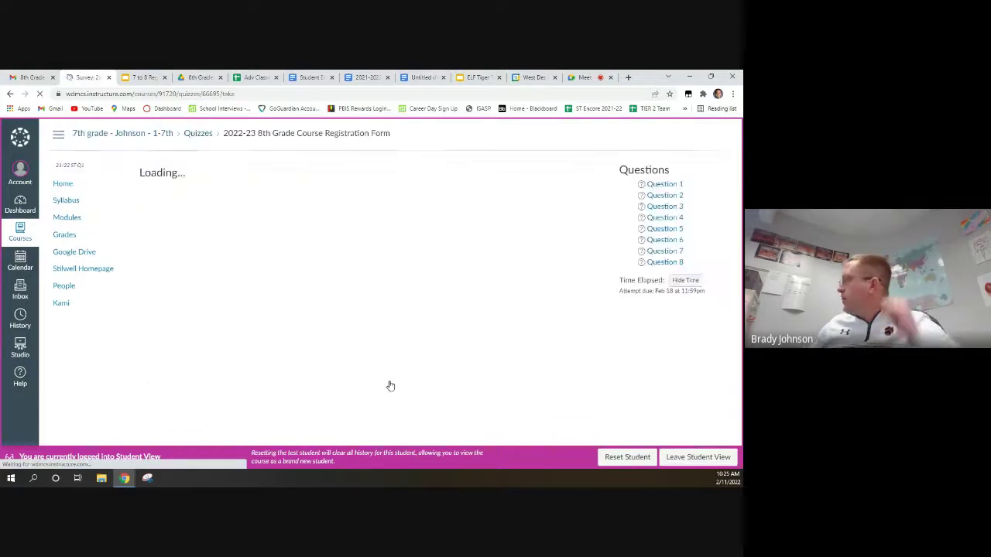
scroll(433, 361, down, 3)
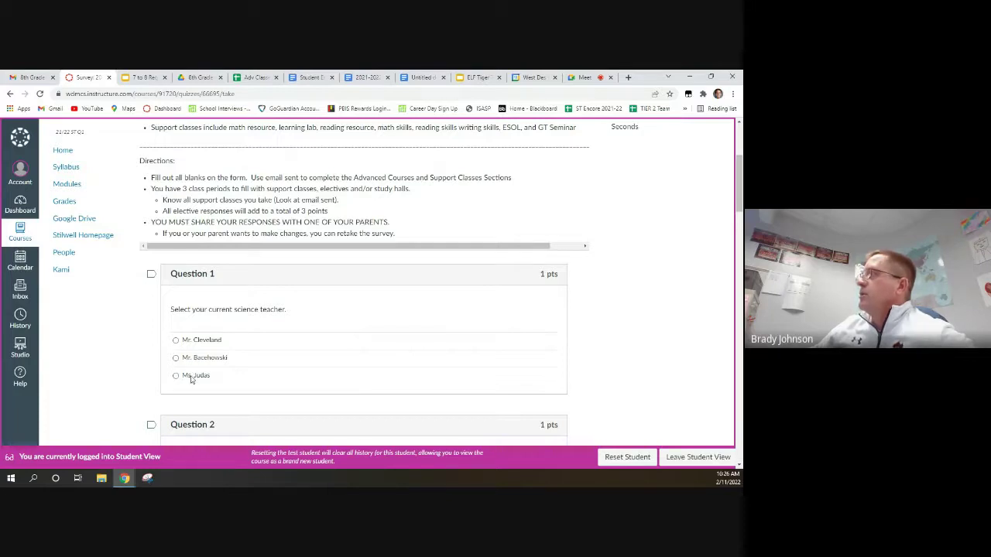
click(175, 340)
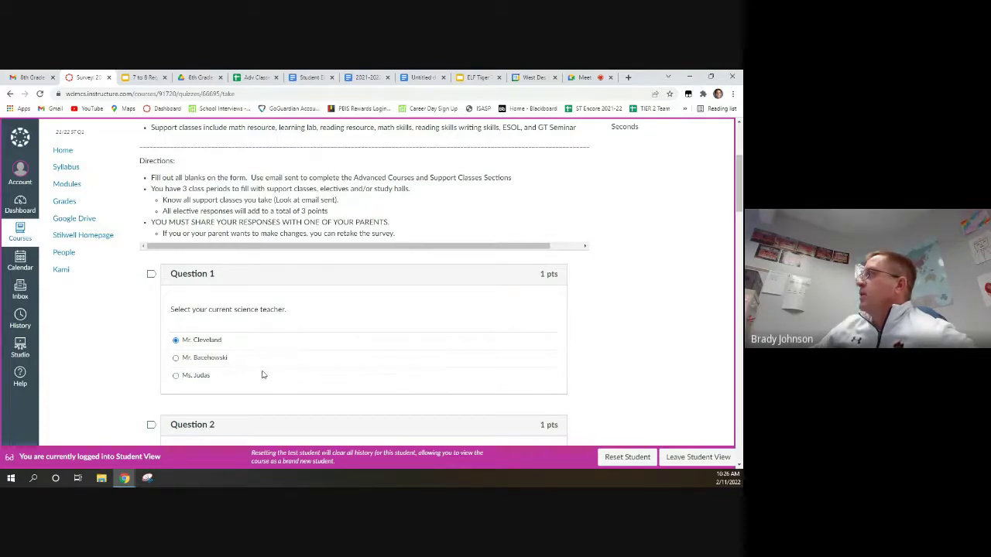
Answer Question 2 with "I am interested in PBL course for 8th Grade" and Question 3 with "Fundamentals of Training PE (New Option)".
scroll(260, 372, down, 3)
scroll(264, 373, down, 1)
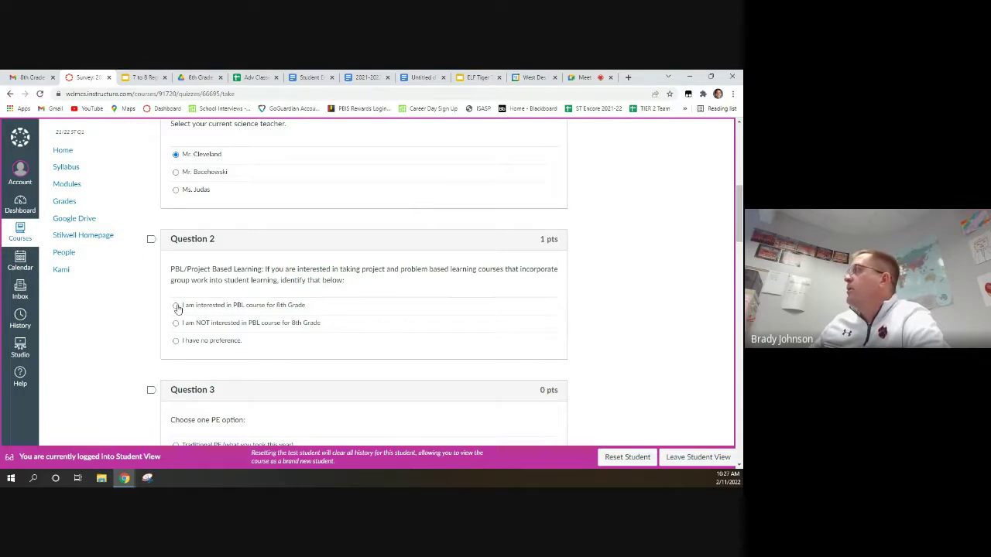
click(176, 305)
scroll(245, 381, down, 3)
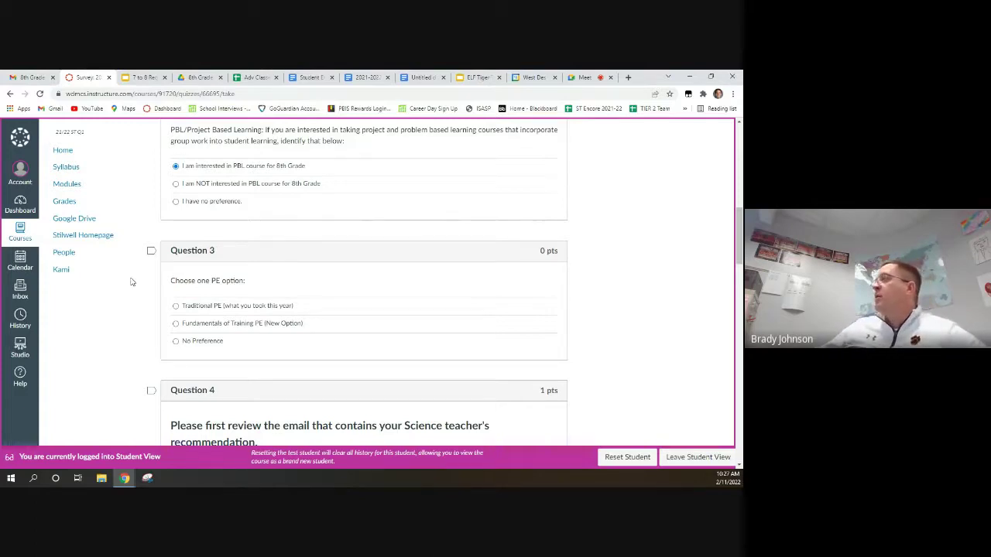
click(176, 326)
Check the teacher recommendations email in Gmail and set the Science teacher's recommendation in Question 4 to Regular Science.
scroll(233, 356, down, 2)
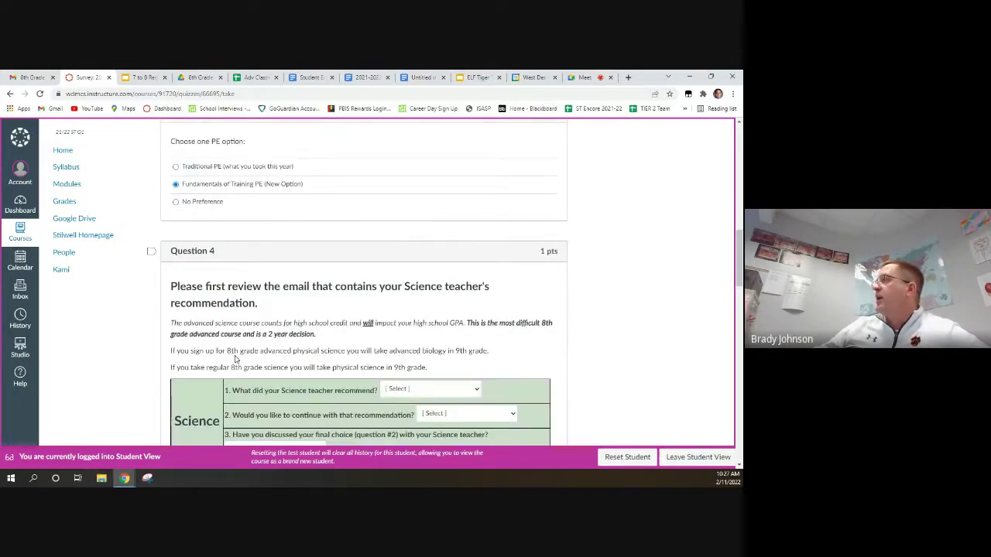
scroll(236, 358, down, 1)
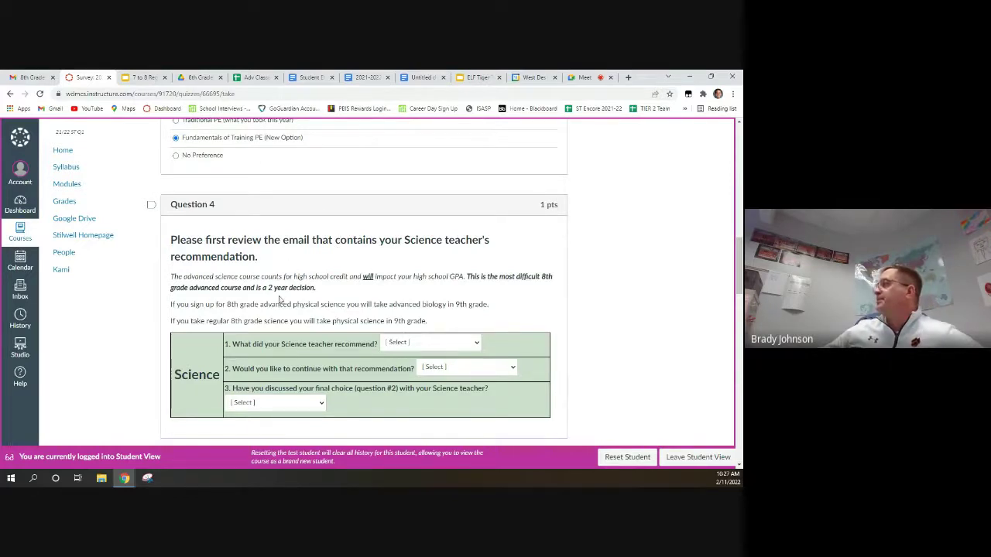
click(31, 77)
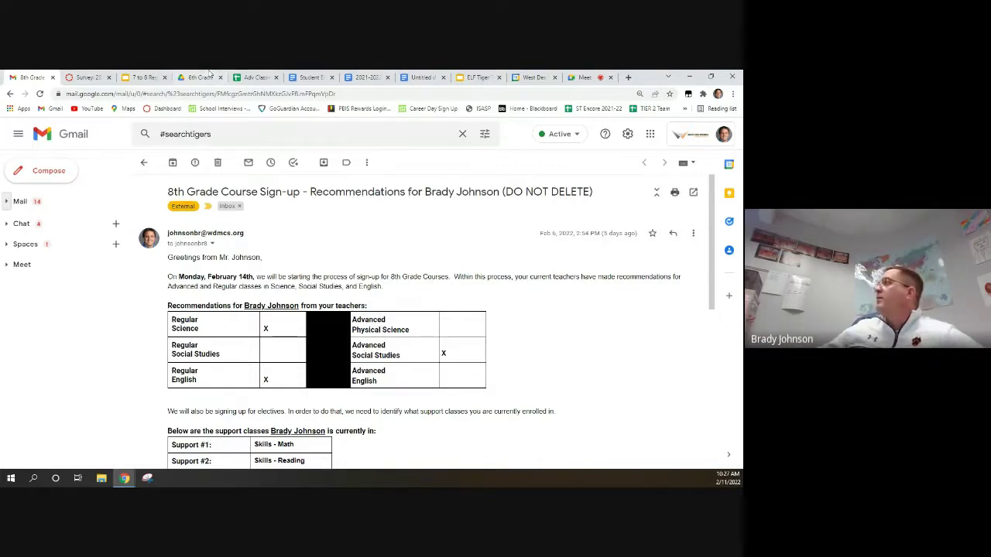
click(85, 78)
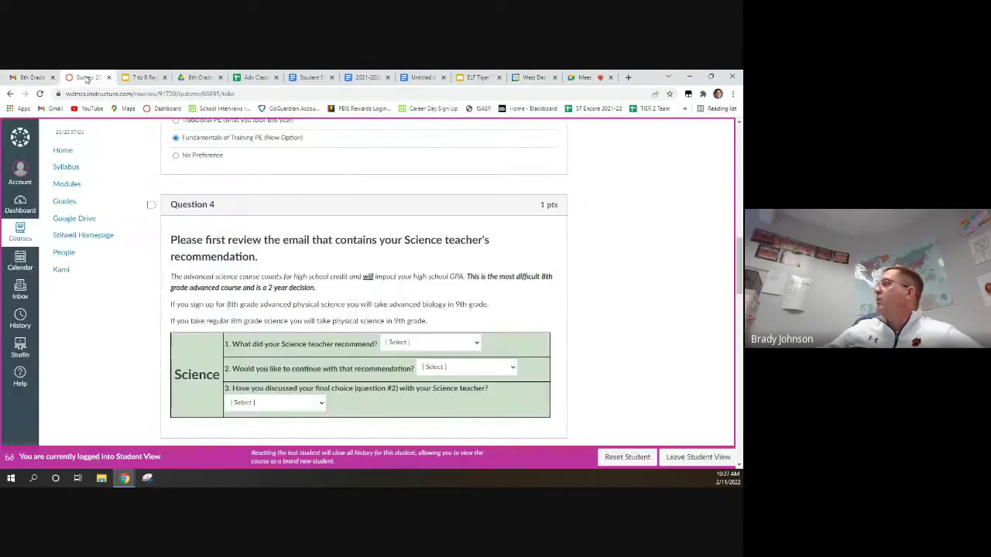
click(395, 345)
click(393, 365)
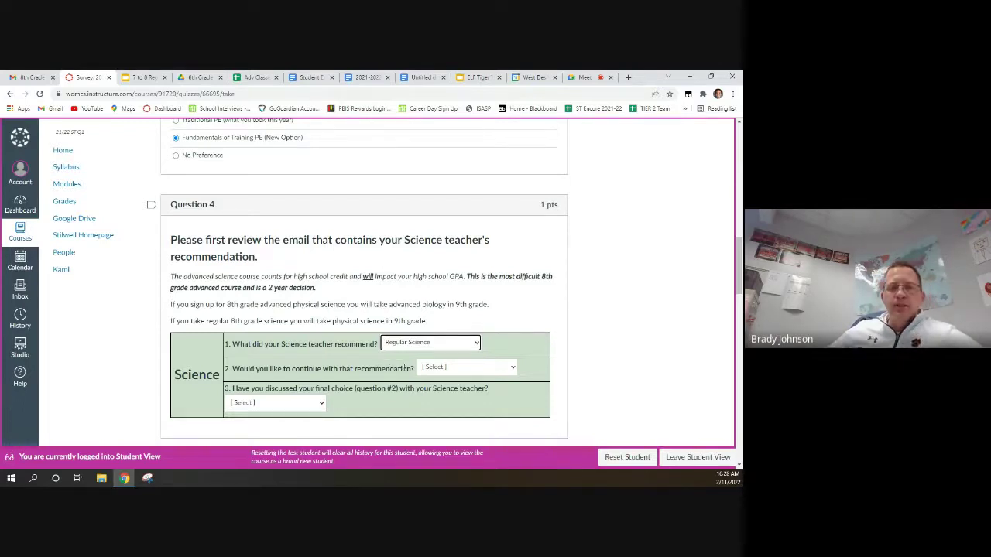
In Question 4, choose to continue with the Science teacher's recommendation and answer that no further discussion is necessary.
click(454, 369)
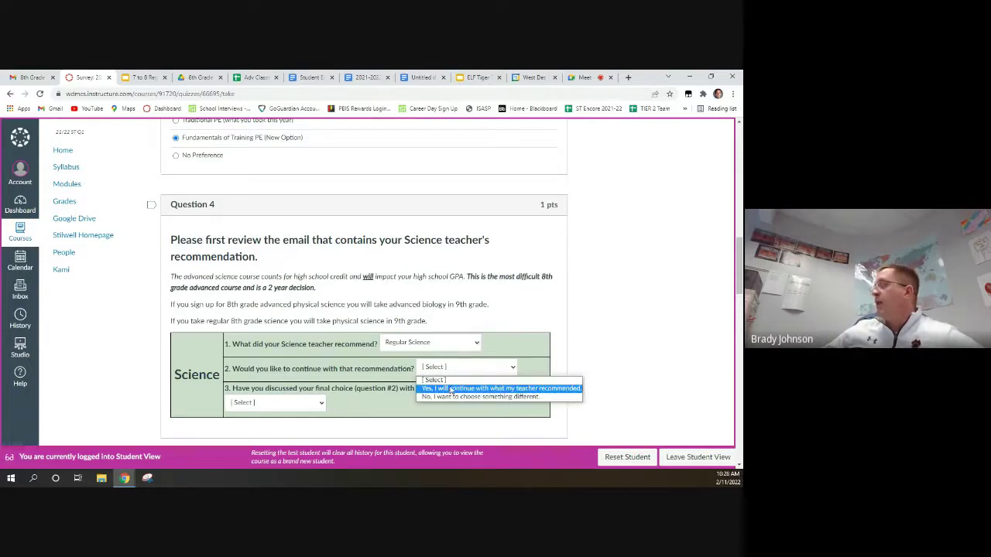
click(452, 389)
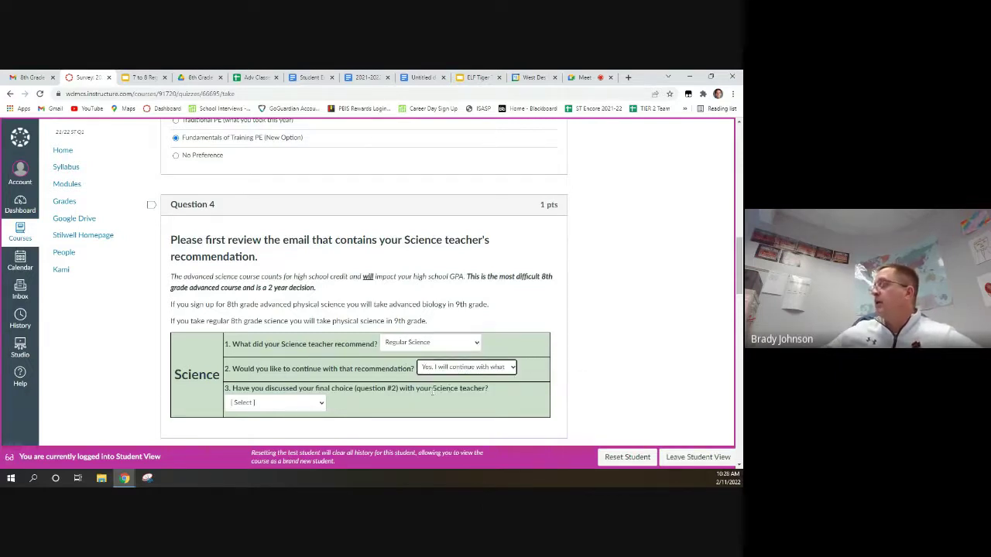
click(303, 405)
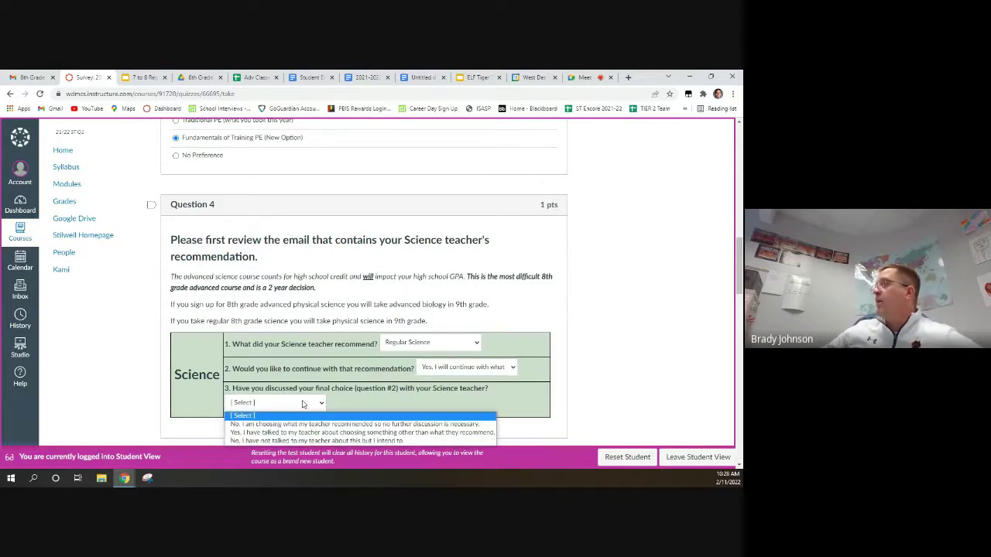
click(305, 404)
click(304, 403)
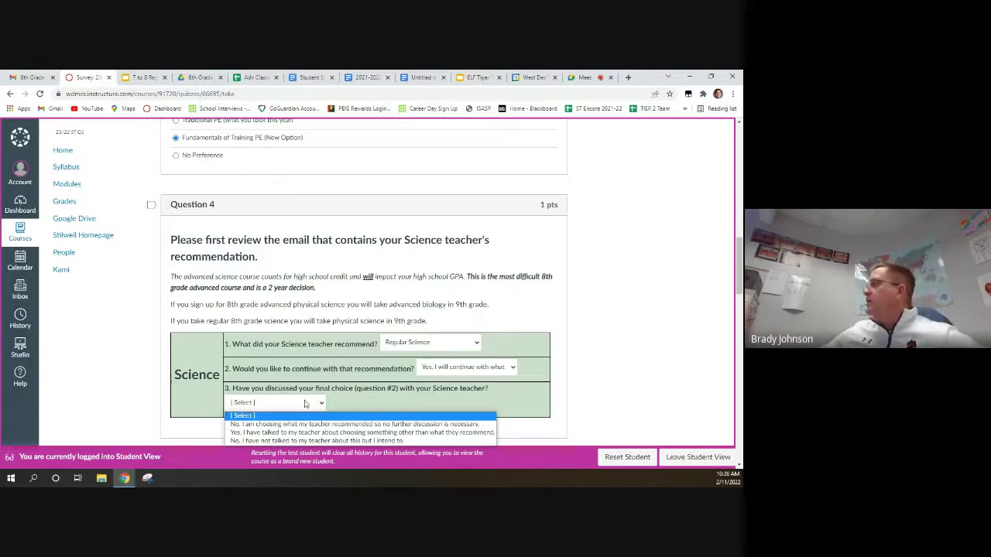
click(293, 425)
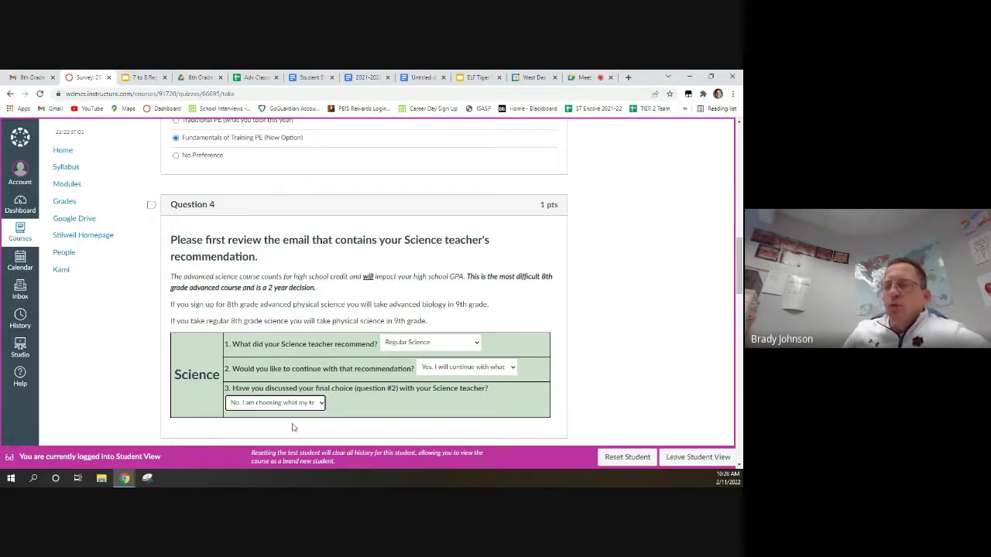
Try the answer "No, I want to choose something different" for Science, and restore the choice to continue with the teacher's recommendation.
click(452, 367)
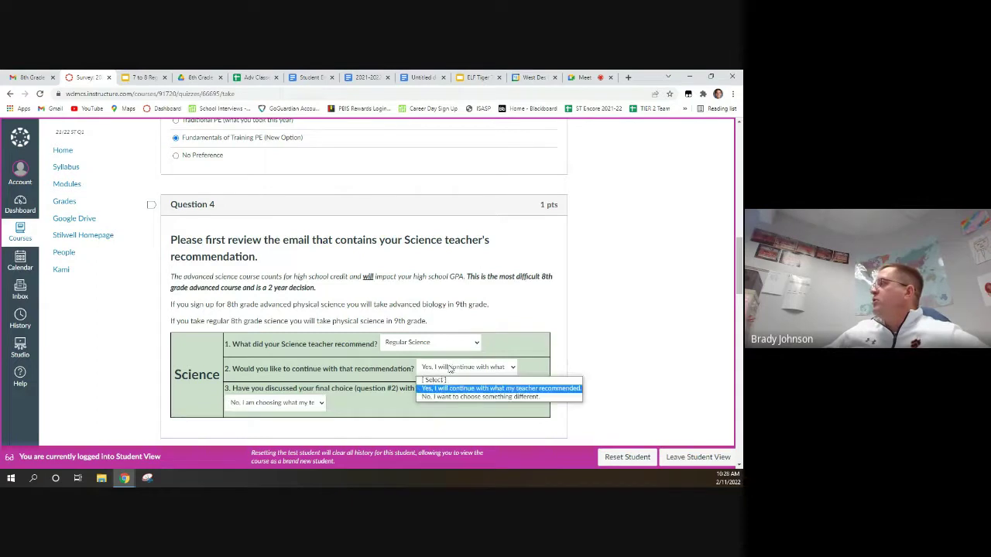
click(440, 396)
click(314, 408)
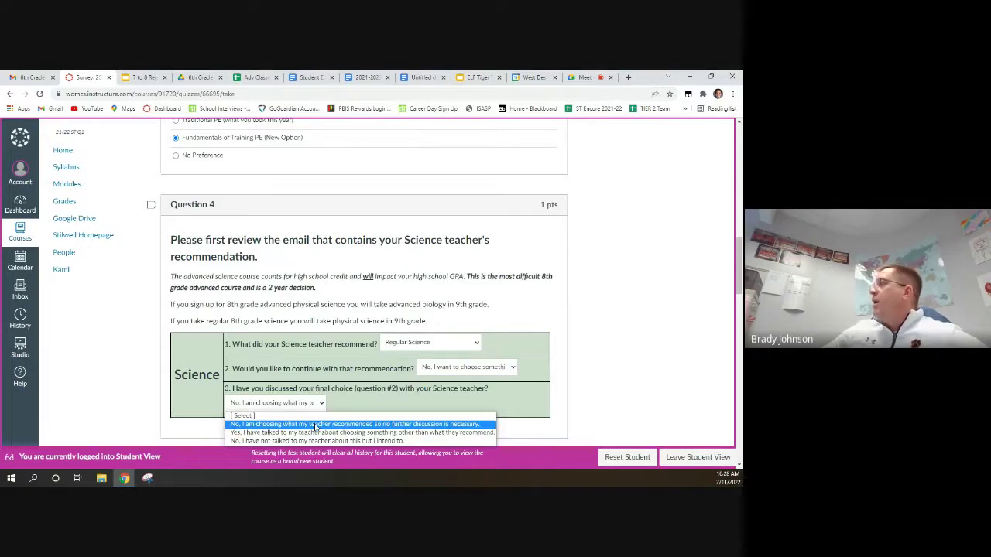
click(486, 368)
click(468, 387)
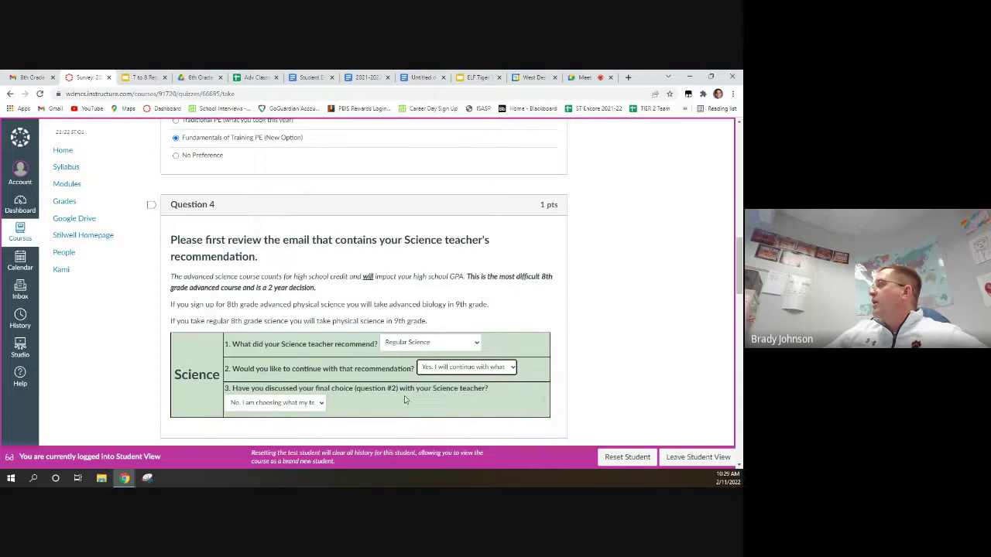
click(319, 403)
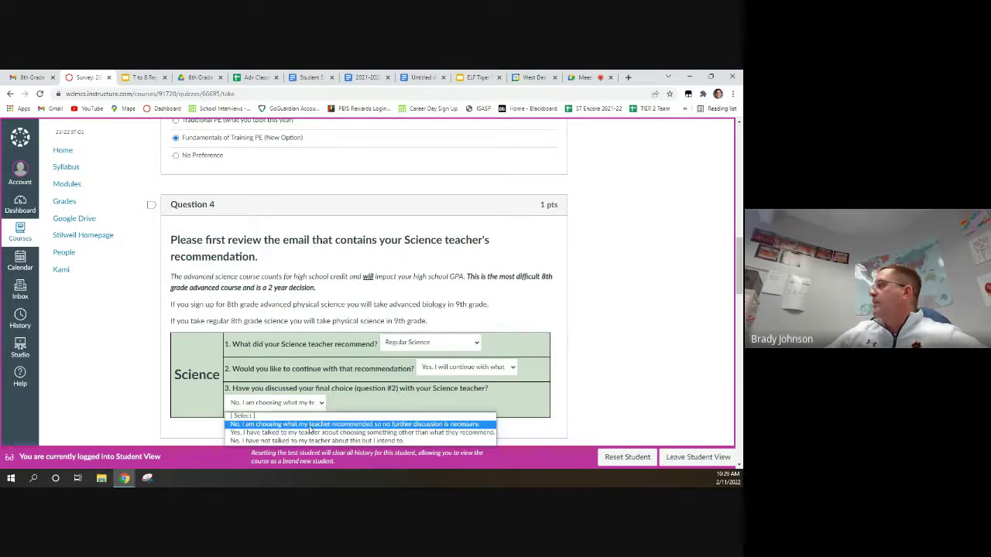
click(311, 425)
Check the recommendations email in Gmail again and set the Social Studies teacher's recommendation in Question 5 to Advanced Social Studies.
scroll(424, 404, down, 1)
scroll(423, 404, down, 2)
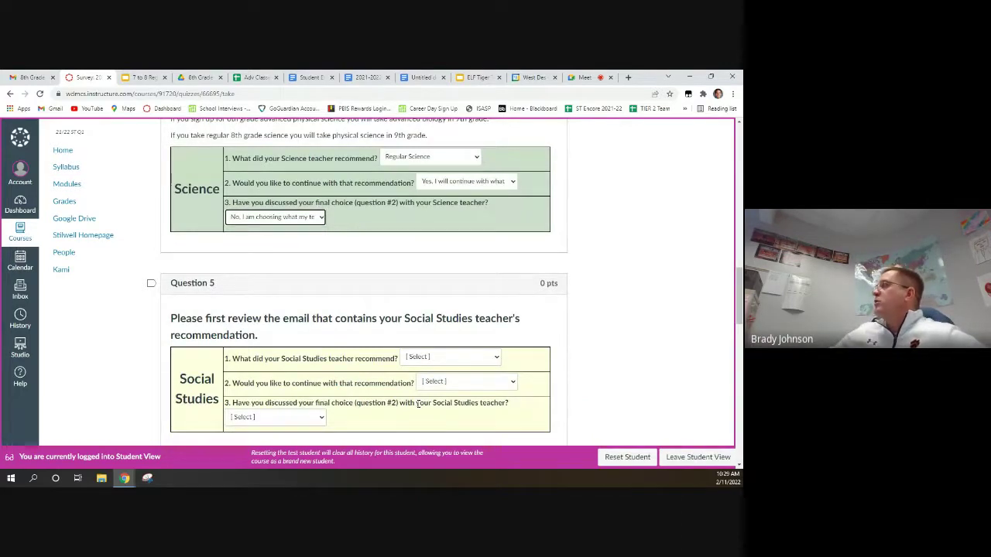
click(31, 77)
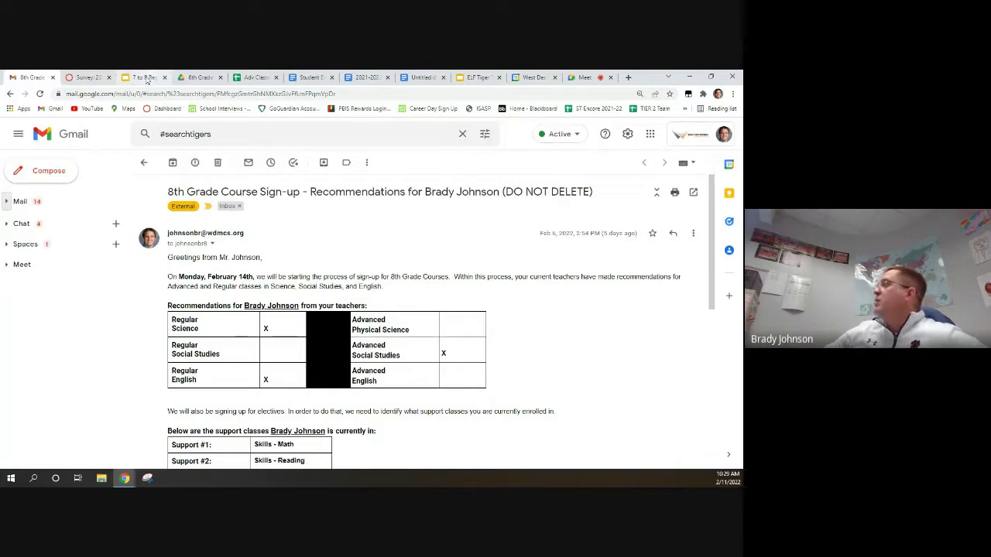
click(97, 76)
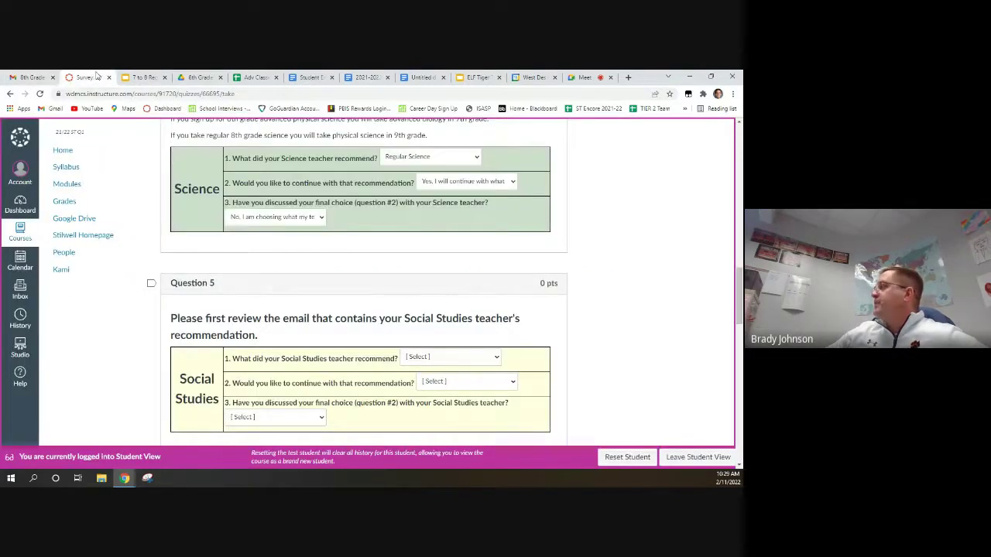
click(462, 363)
click(451, 390)
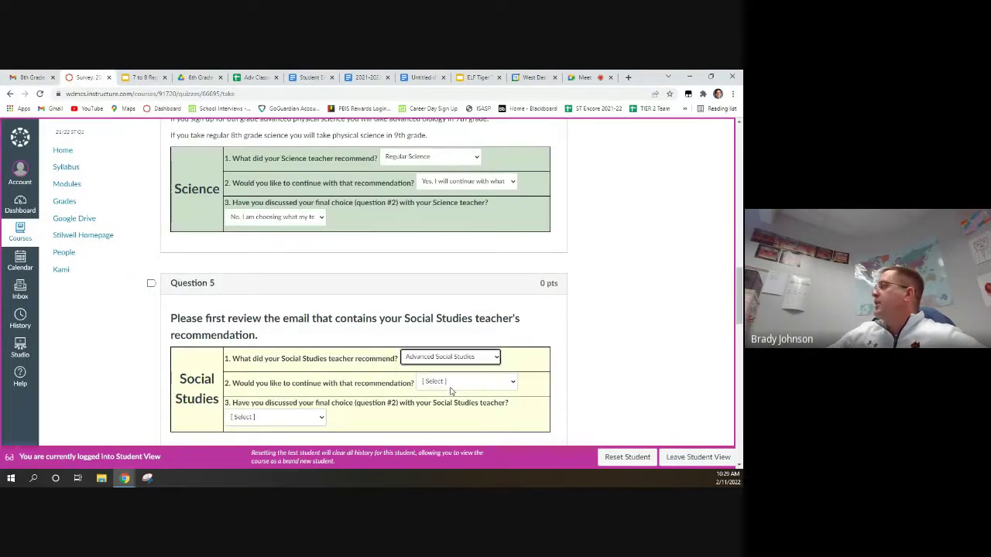
In Question 5, choose to continue with the Social Studies teacher's recommendation and answer that no further discussion is necessary.
click(451, 387)
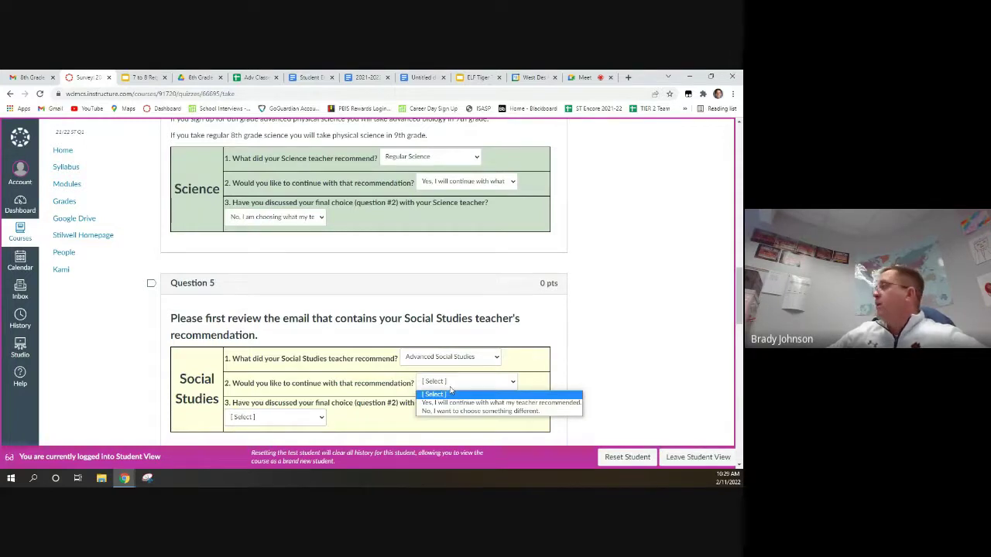
click(453, 403)
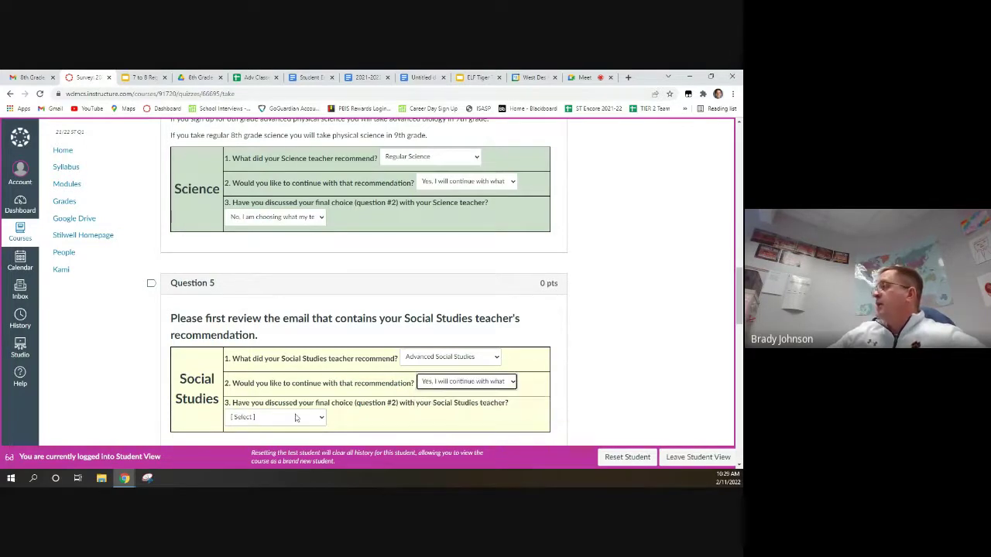
click(295, 418)
click(284, 444)
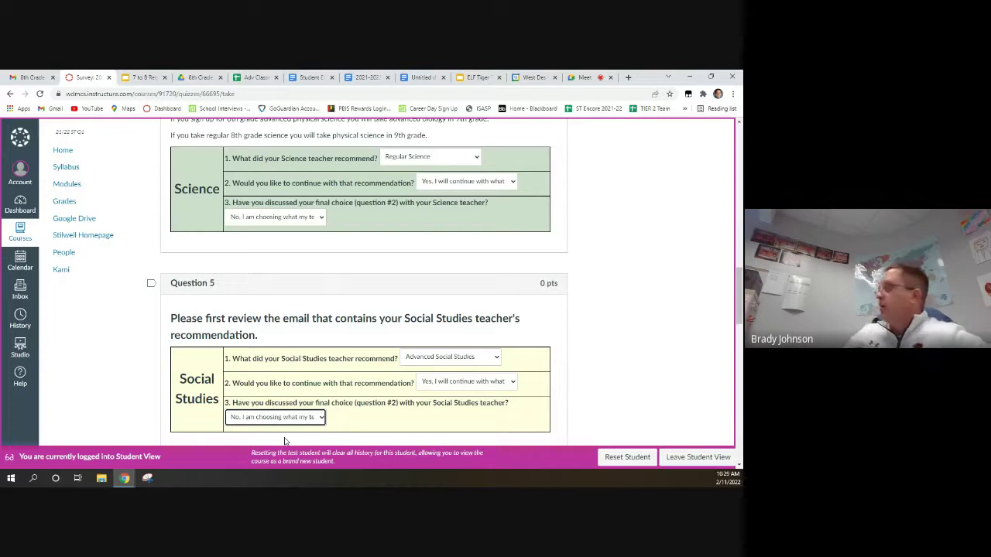
click(440, 382)
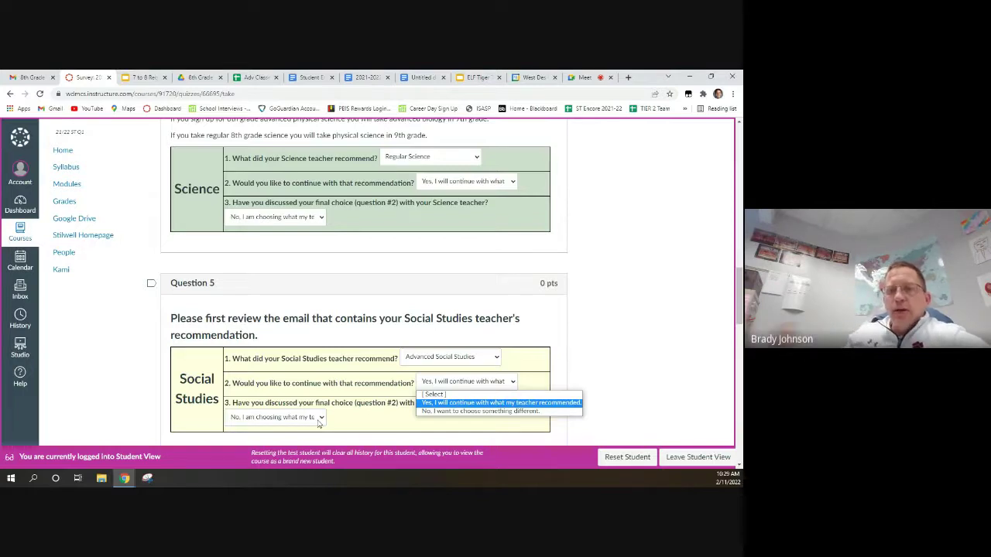
click(463, 406)
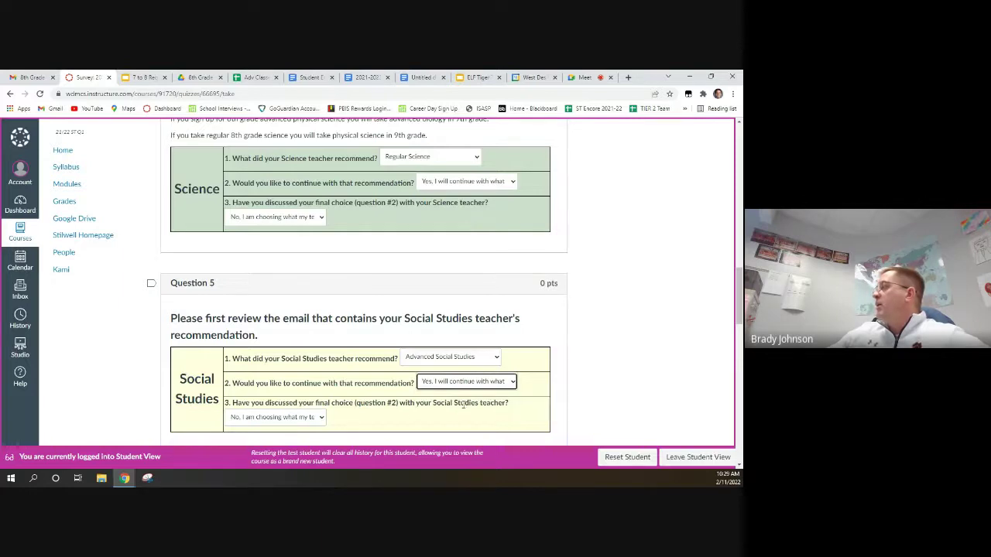
Check the English recommendation in the Gmail recommendations email and set the English teacher's recommendation in Question 6 to Regular English.
scroll(389, 418, down, 3)
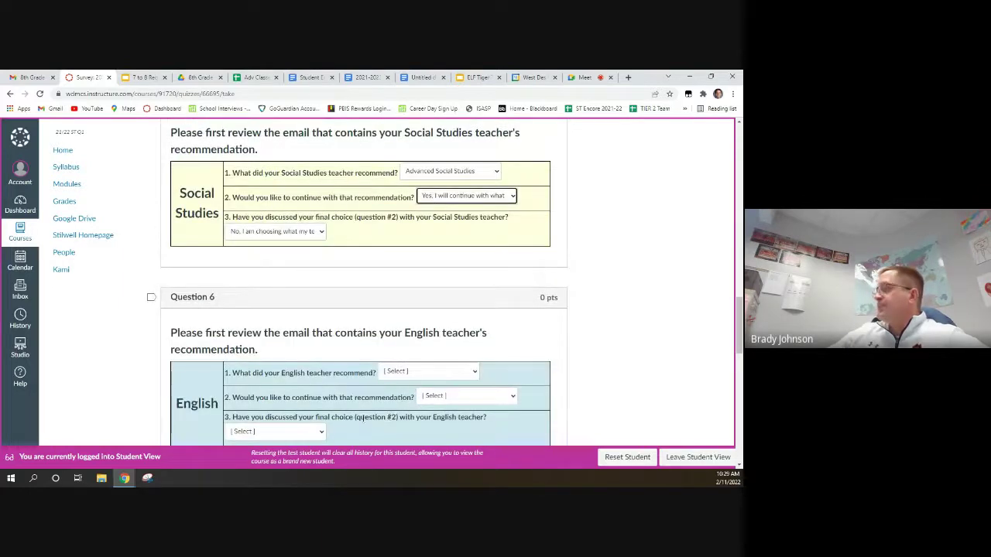
click(33, 77)
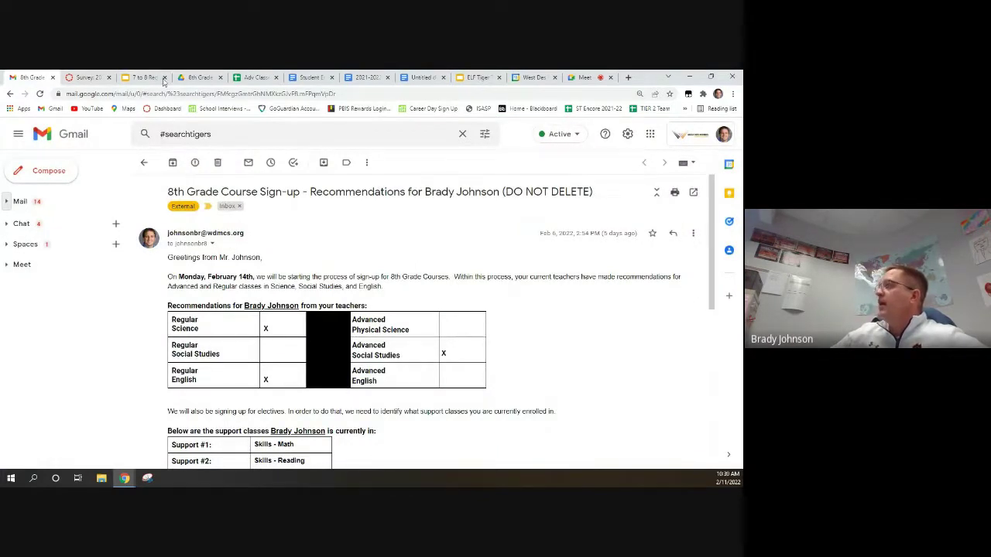
click(86, 77)
click(396, 373)
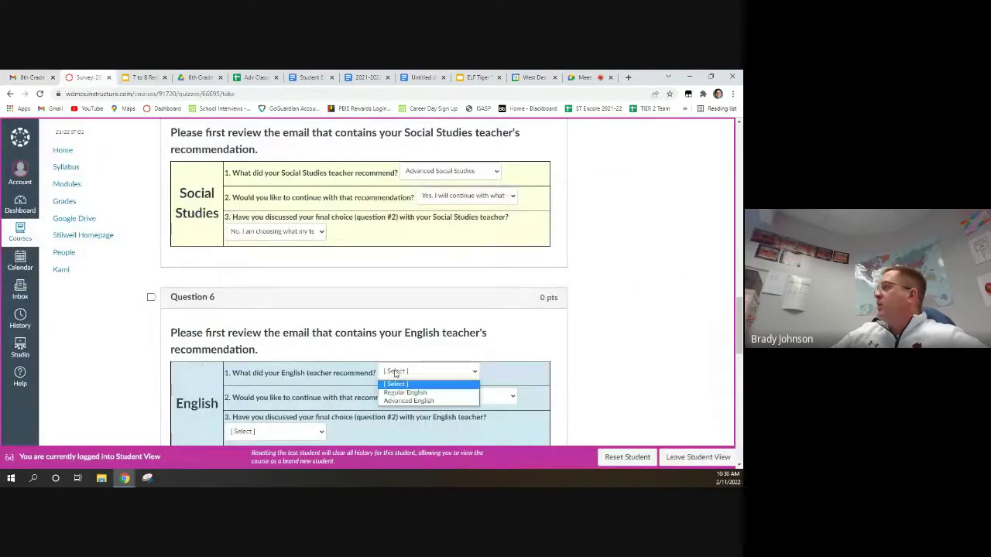
click(395, 392)
In Question 6, choose something different from the English recommendation and answer that the teacher has not been talked to yet but this is intended.
click(448, 399)
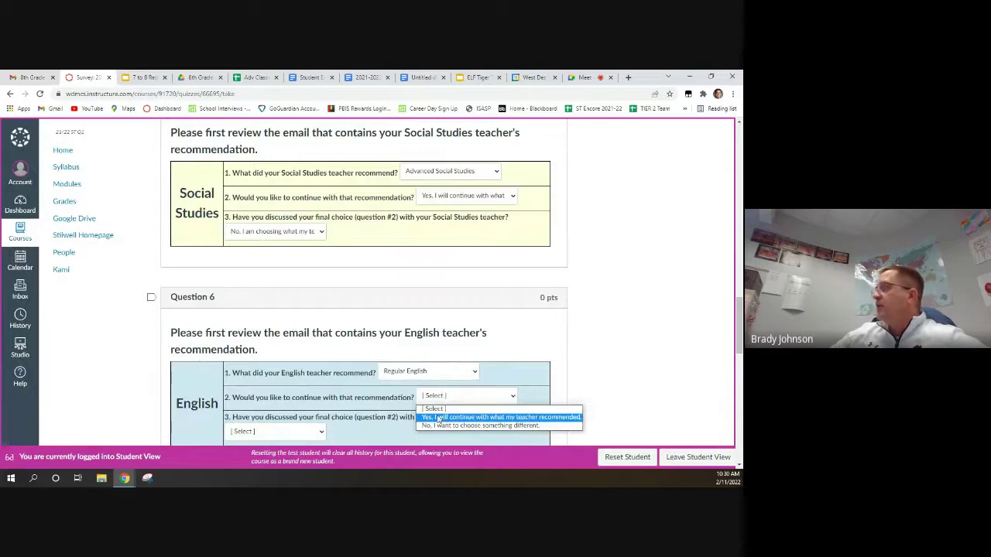
click(436, 426)
scroll(418, 418, down, 2)
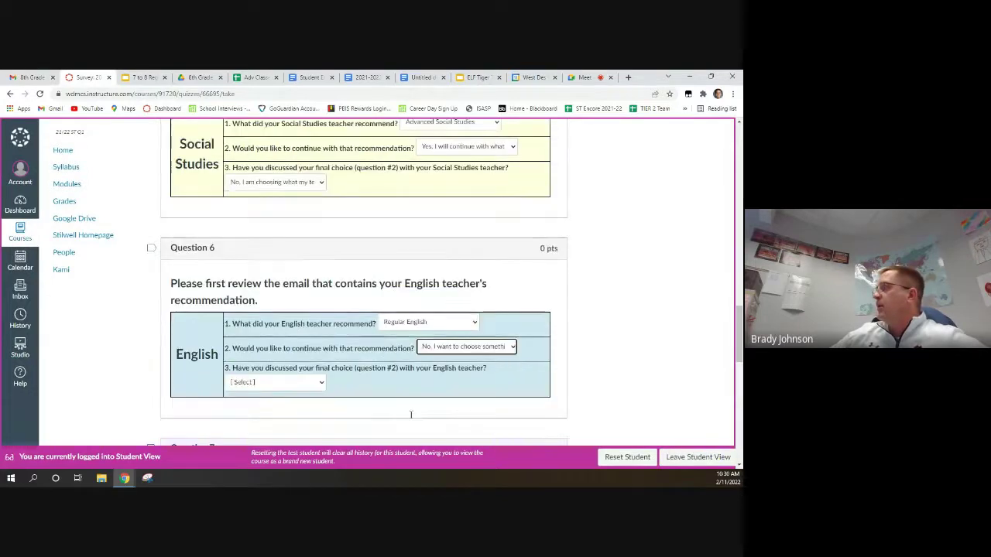
click(292, 343)
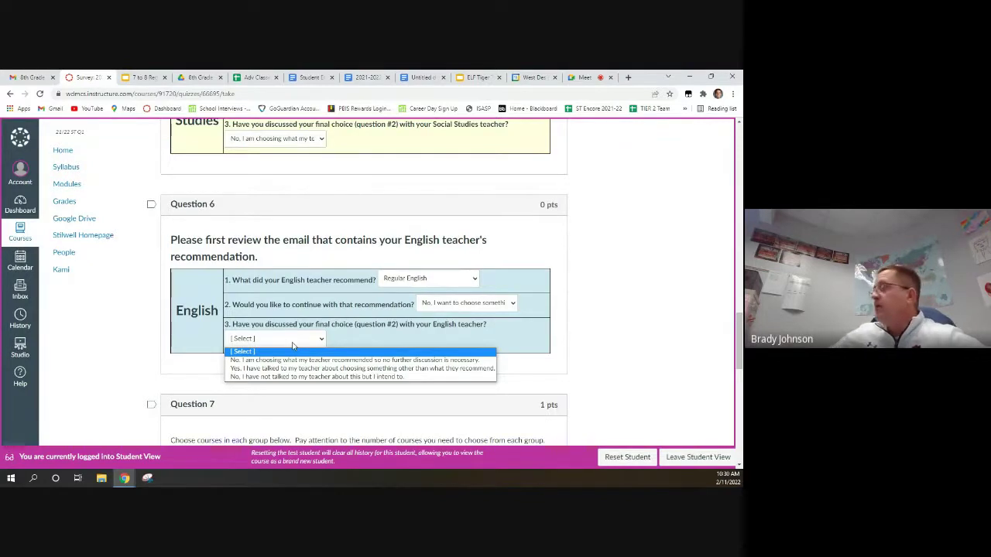
click(294, 376)
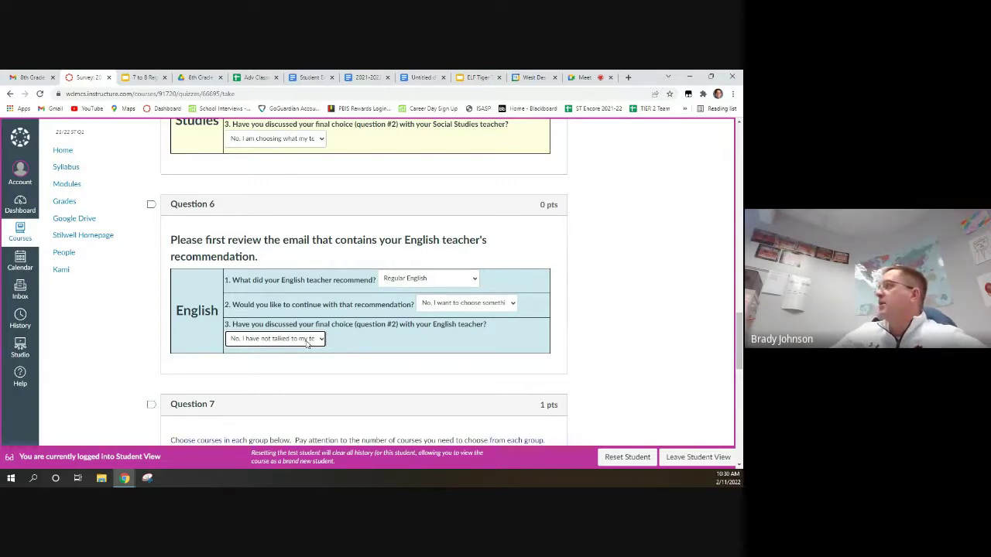
Review the everyday elective options in Question 7 and check the current support classes in the Gmail recommendations email.
scroll(369, 341, down, 3)
scroll(367, 362, down, 1)
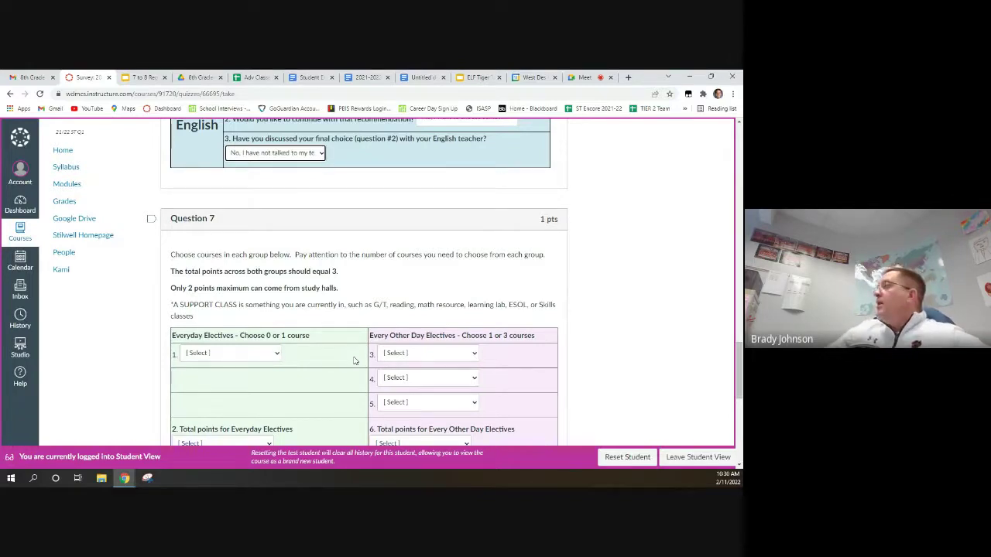
click(277, 355)
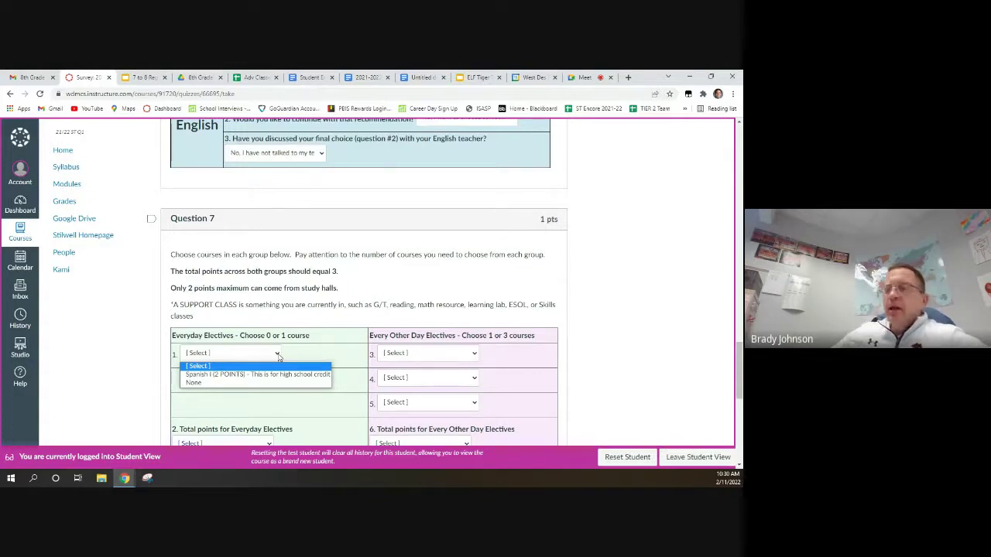
click(278, 356)
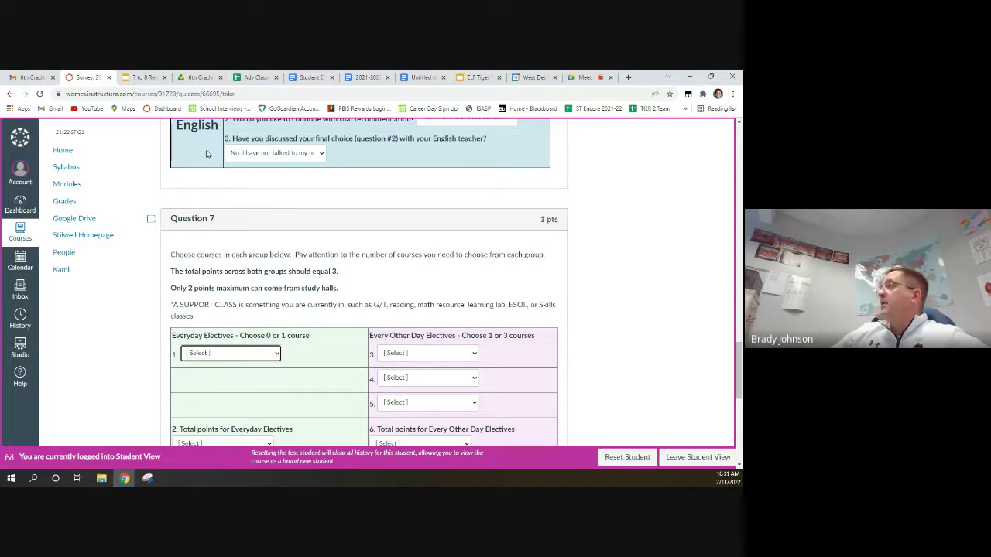
click(31, 77)
scroll(301, 419, down, 2)
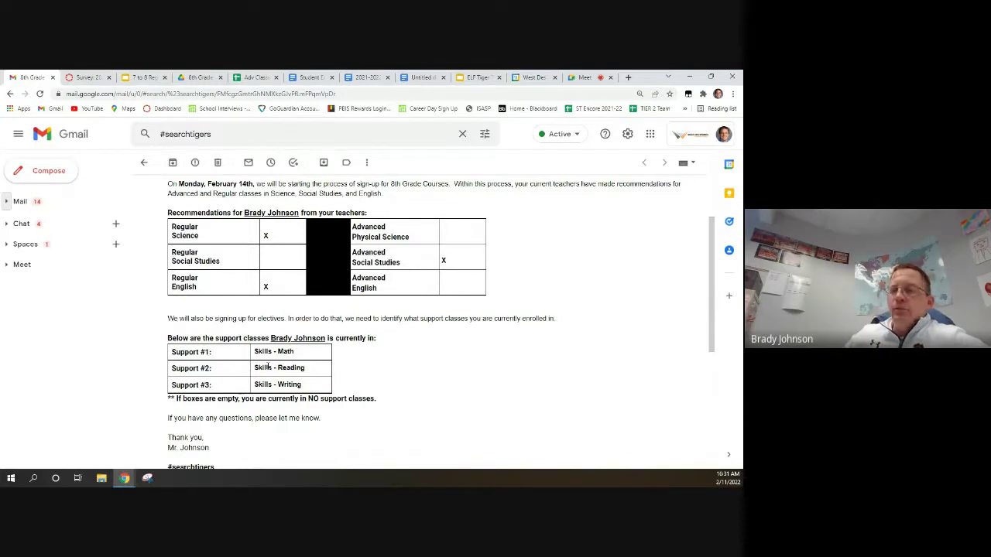
click(88, 78)
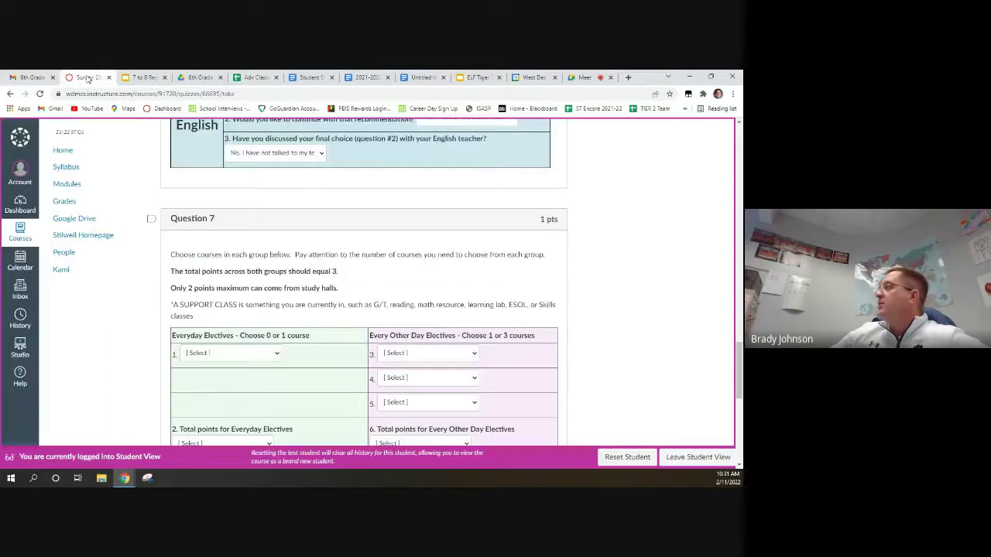
In Question 7, set the three every other day electives to Support class, 2nd Support class and 3rd Support class.
click(409, 353)
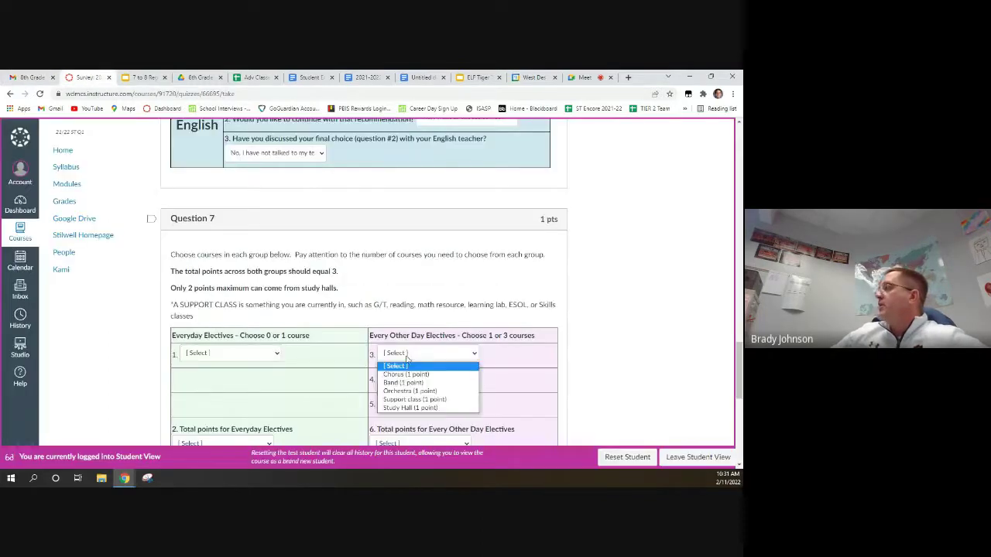
click(403, 398)
click(414, 378)
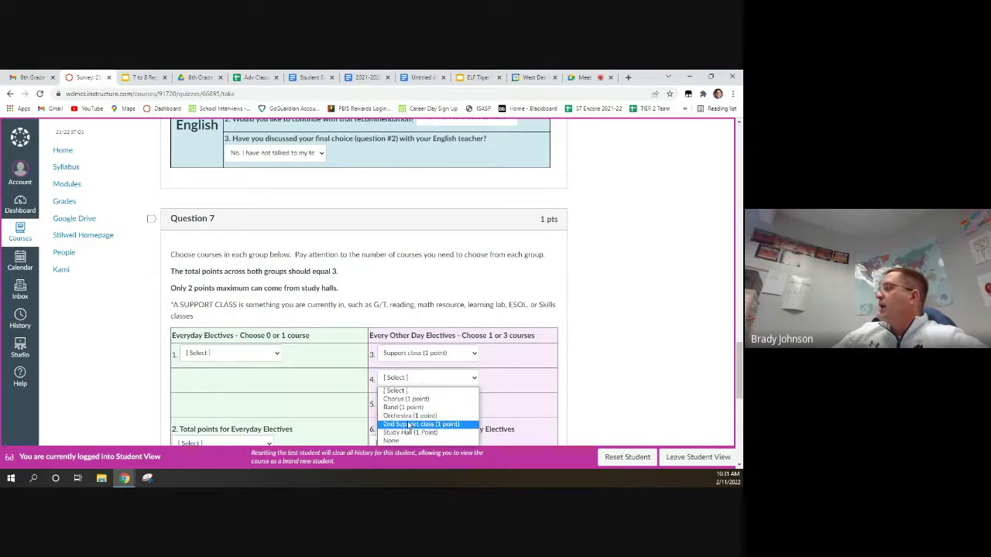
click(408, 422)
click(410, 402)
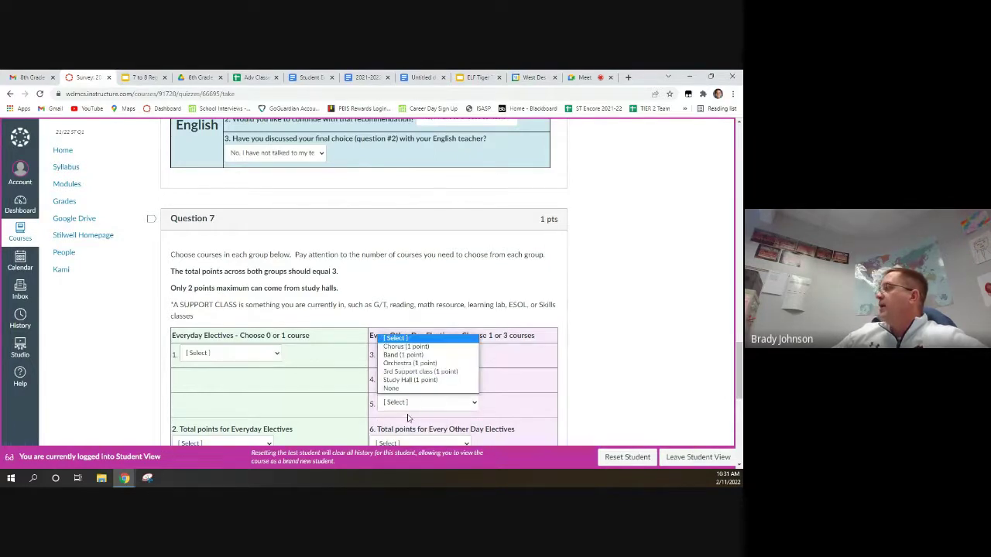
click(418, 372)
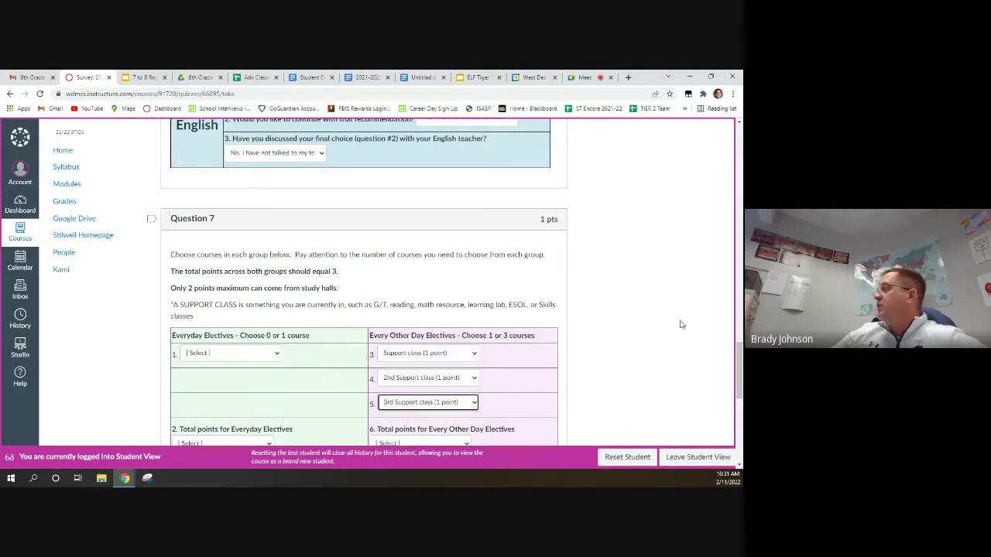
Set the total points for Every Other Day Electives to 3.
scroll(739, 387, down, 2)
scroll(580, 400, up, 1)
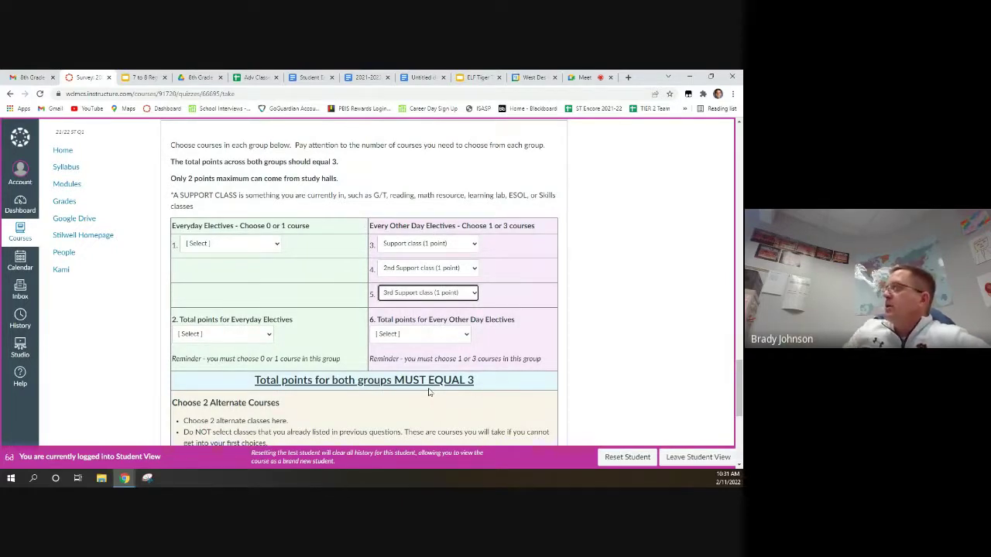
click(455, 333)
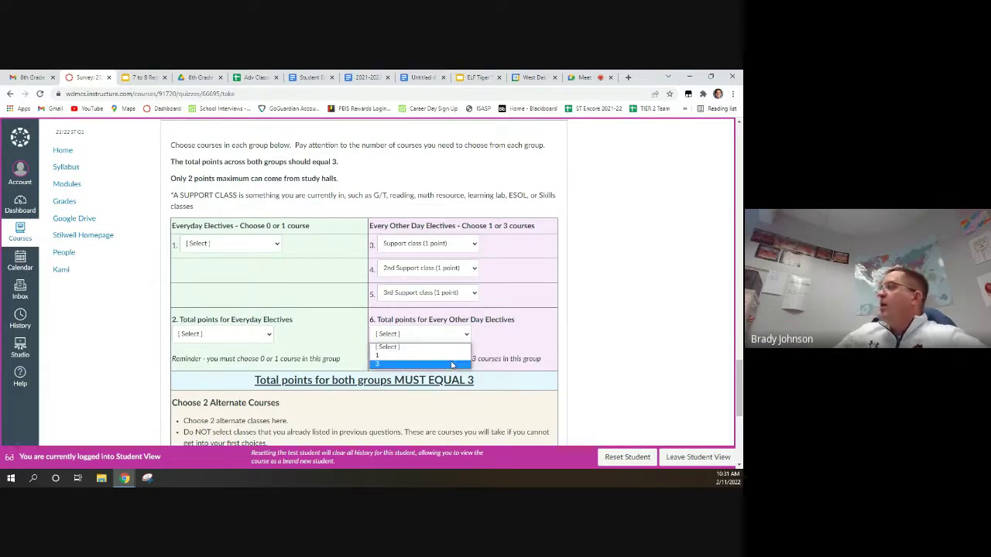
click(452, 365)
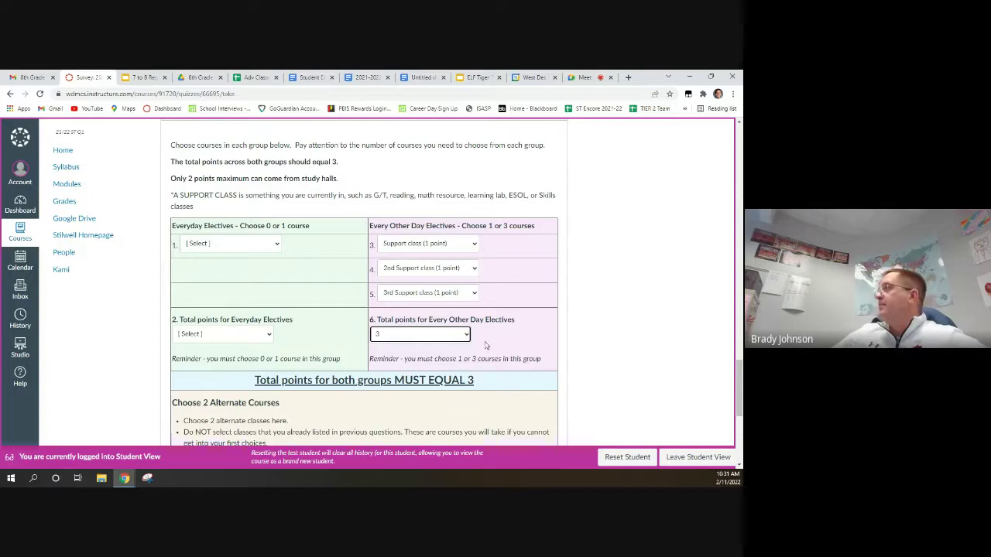
Clear the Every Other Day Electives point total and the second and third every other day elective choices.
click(467, 334)
click(459, 347)
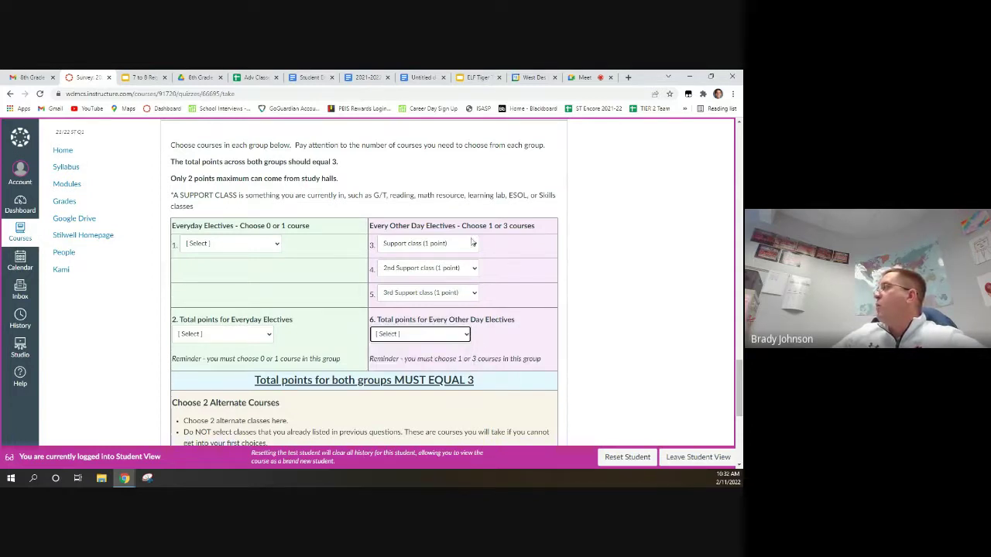
click(468, 270)
click(458, 294)
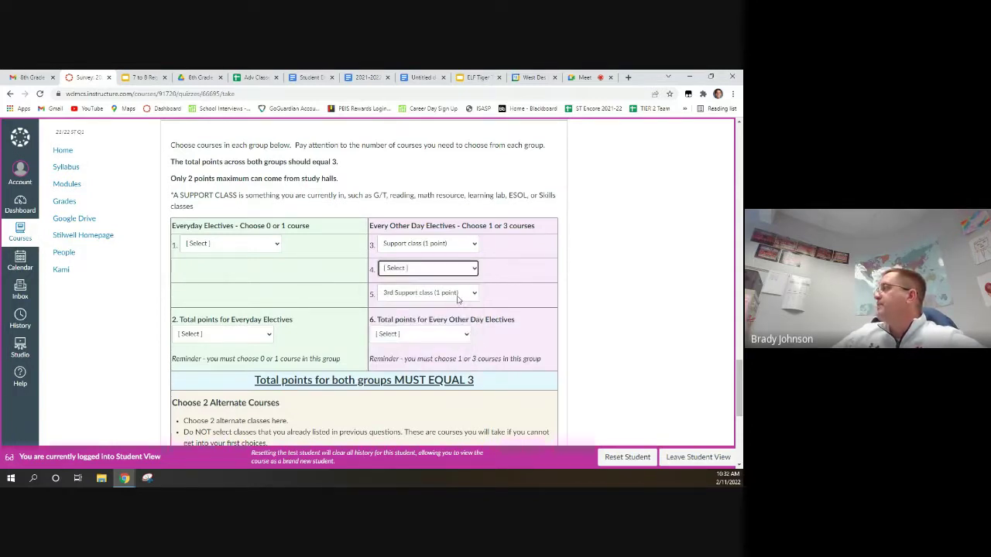
click(458, 296)
click(462, 307)
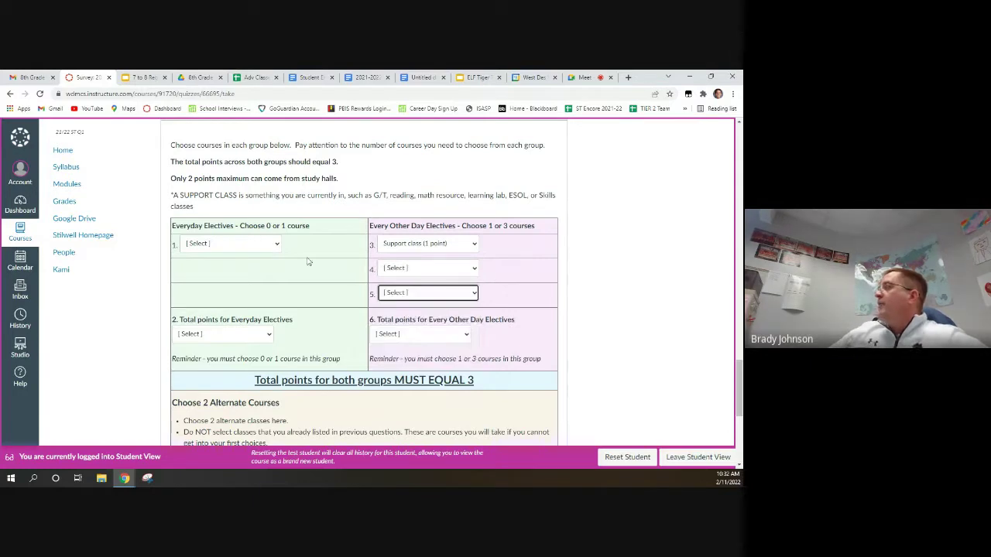
Set the Every Other Day Electives total to 1, choose Spanish I (2 points) as the everyday elective, and set the Everyday Electives total to 2.
click(443, 334)
click(398, 346)
click(271, 244)
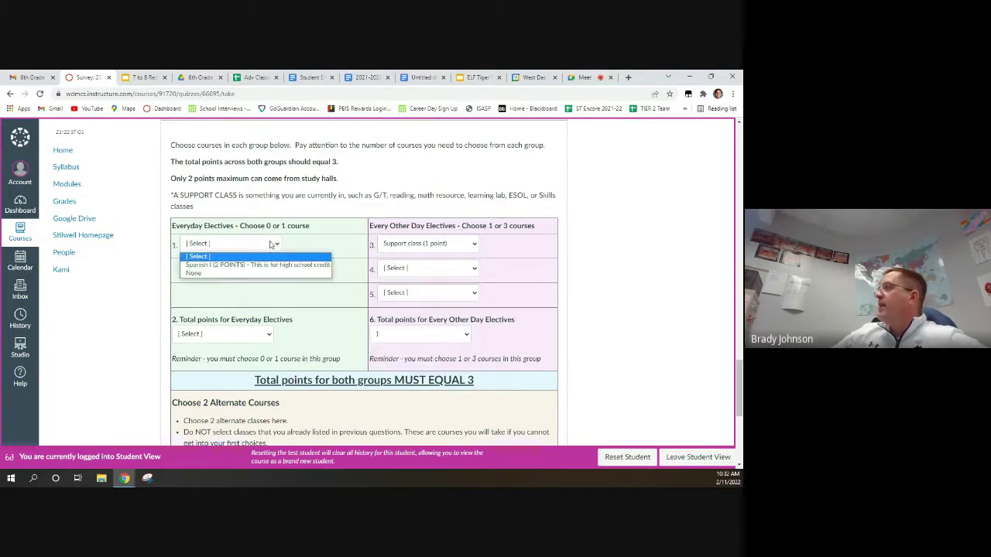
click(266, 267)
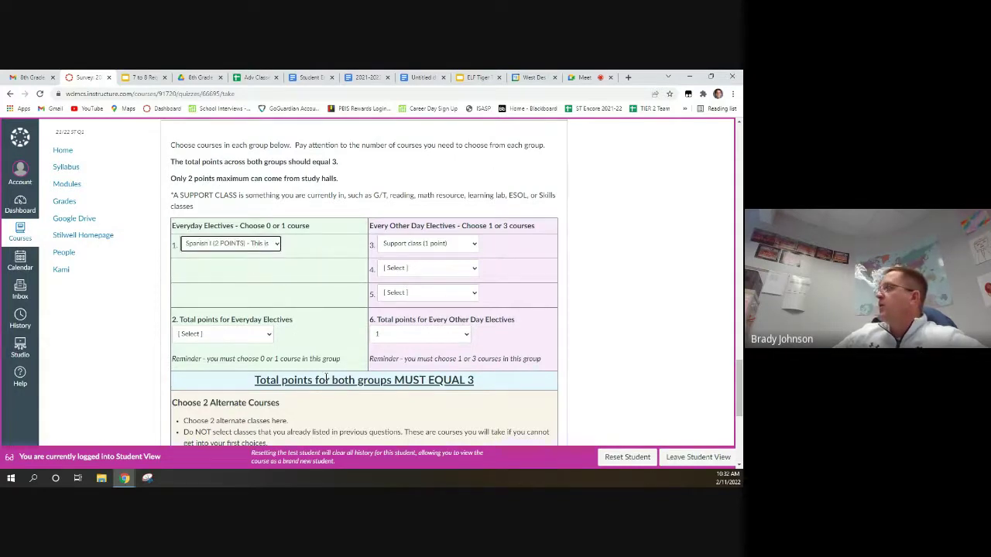
click(231, 334)
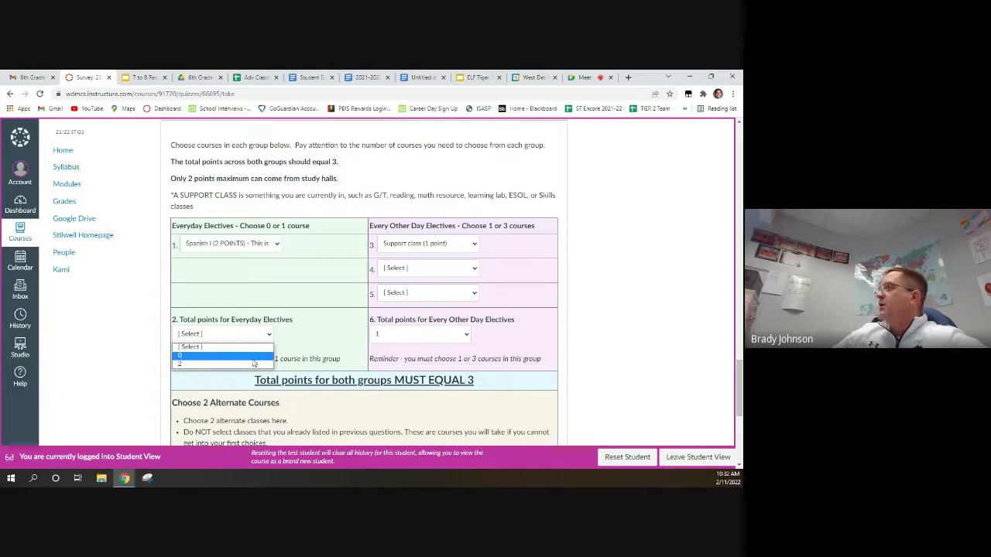
click(254, 363)
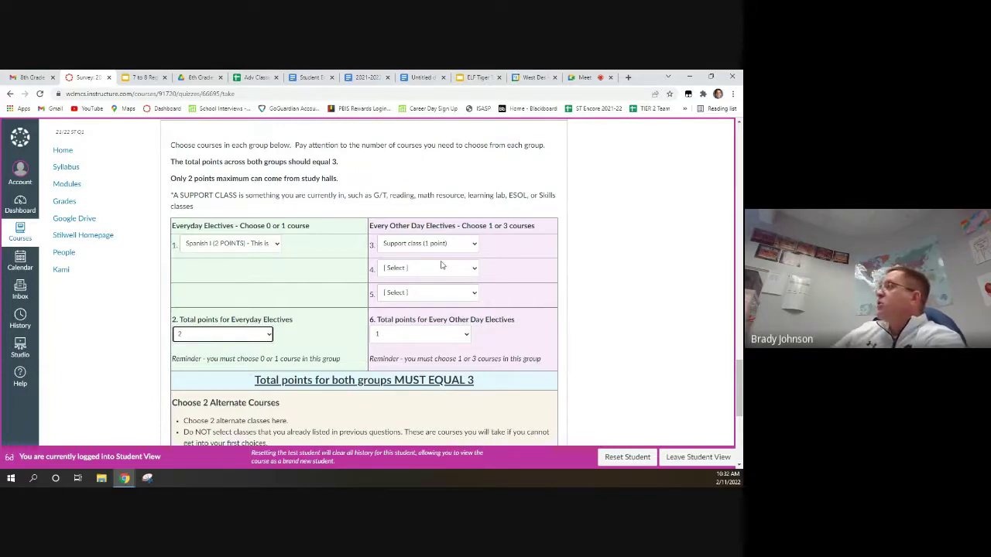
Clear the first every other day elective and try Chorus (1 point) and Band (1 point) as alternatives.
click(442, 244)
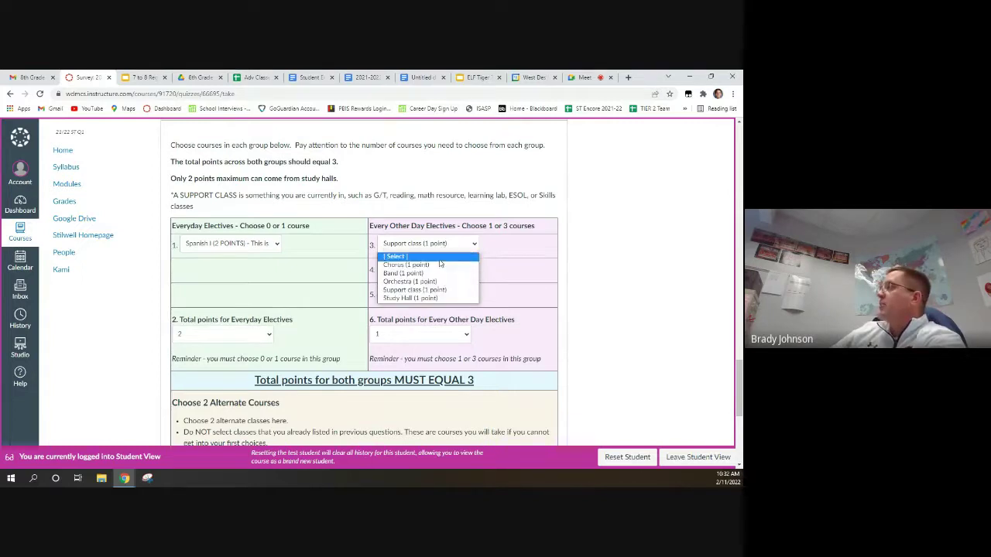
click(437, 257)
click(431, 246)
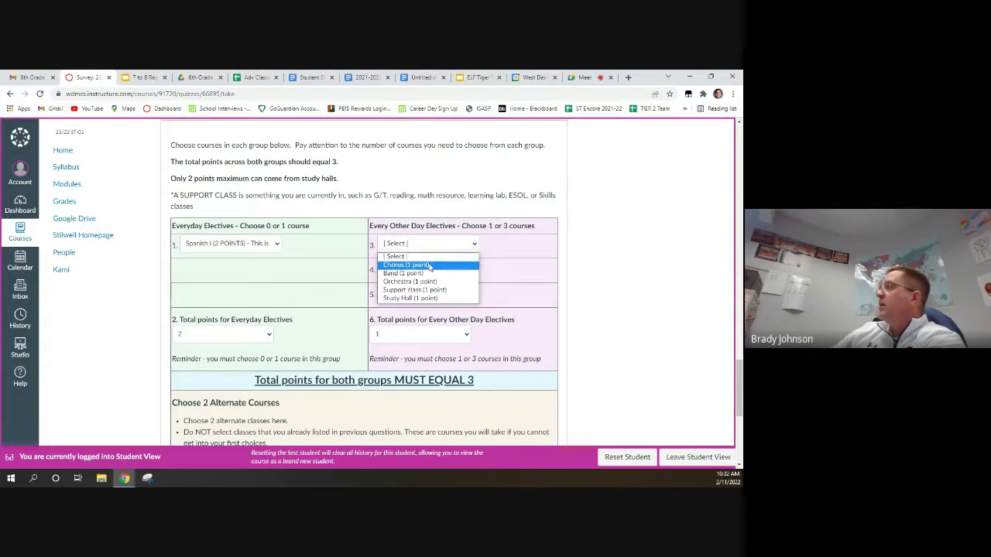
click(429, 265)
click(434, 246)
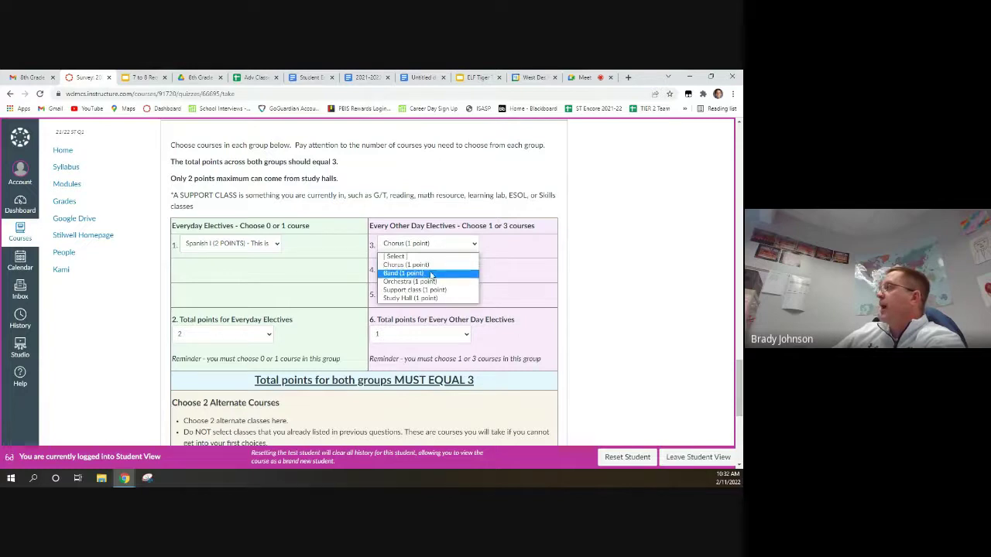
click(431, 274)
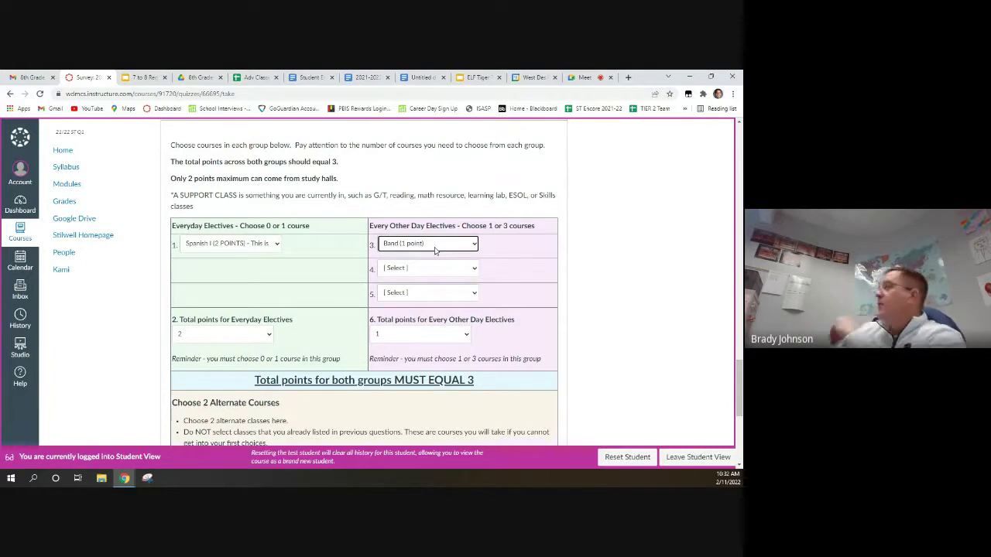
Set the first every other day elective to Support class (1 point) and the second to Band (1 point).
click(435, 250)
click(421, 283)
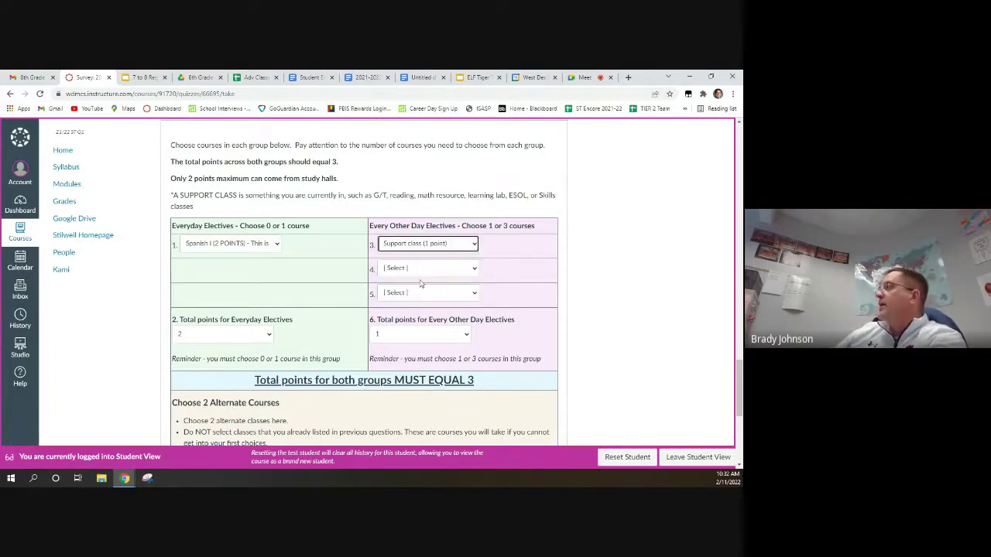
click(423, 268)
click(410, 295)
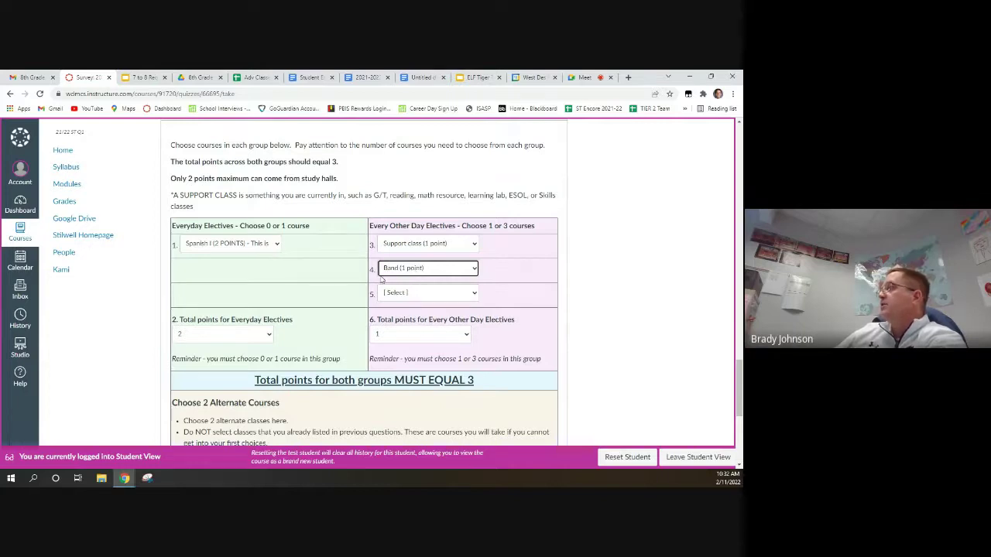
Clear the everyday elective and set the first every other day elective to Chorus (1 point) and the third to Orchestra (1 point).
click(413, 246)
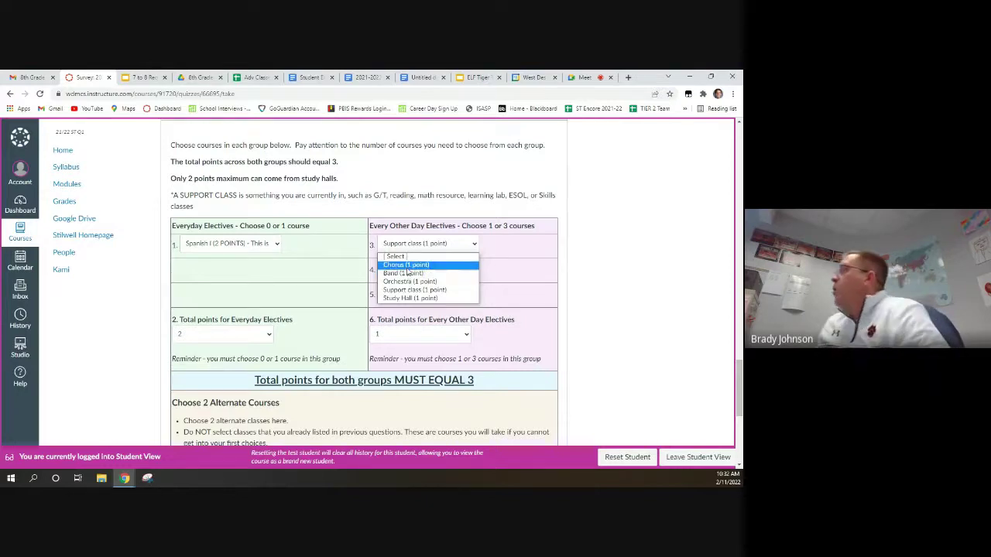
click(405, 265)
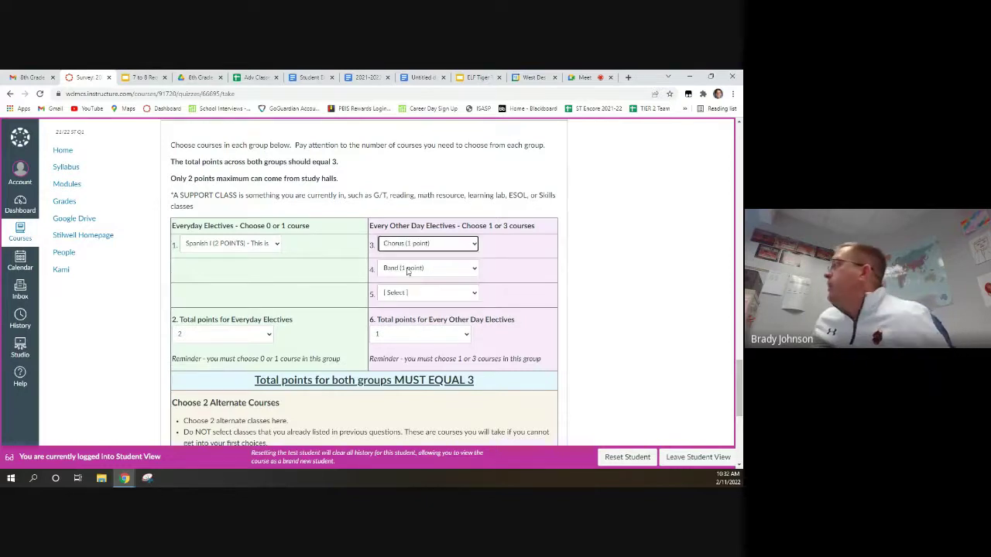
click(222, 243)
click(219, 257)
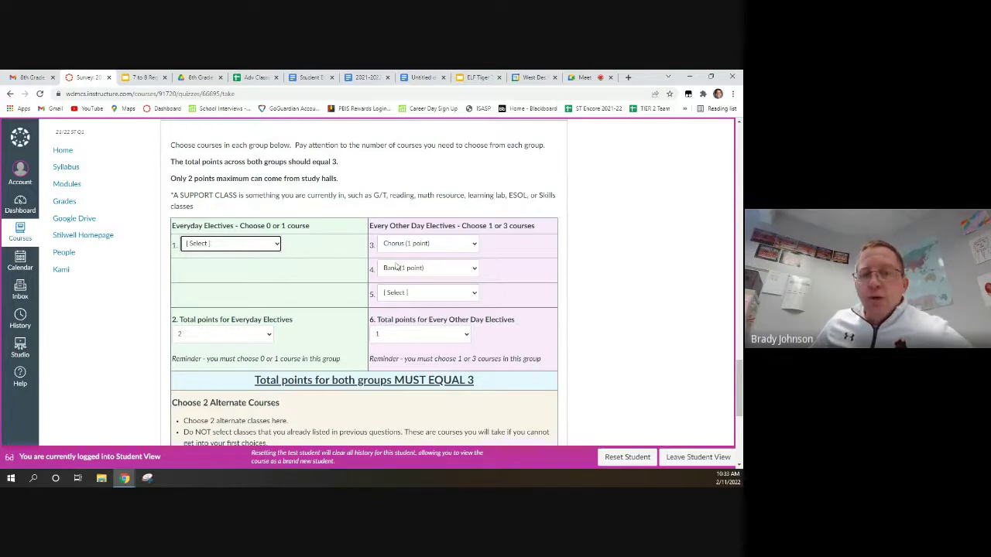
click(400, 294)
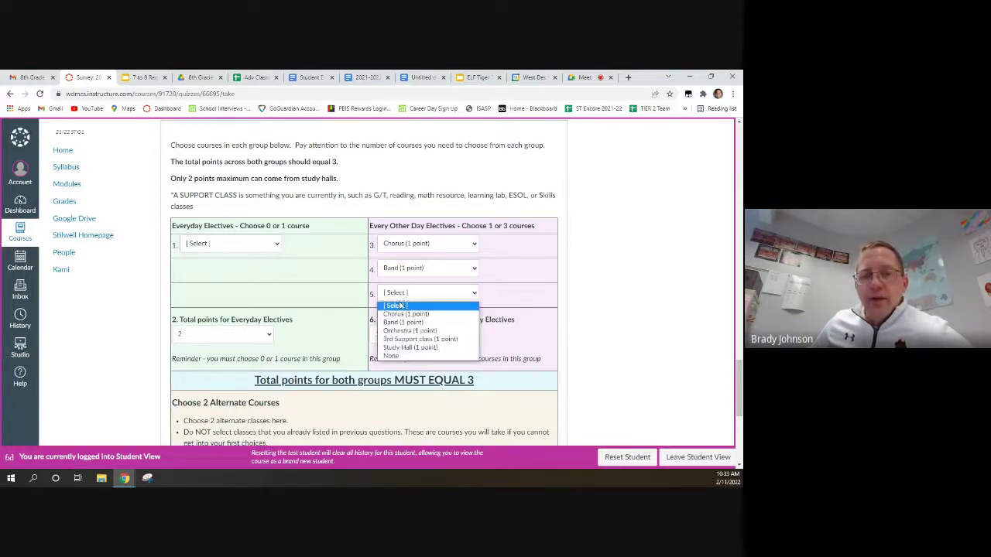
click(396, 333)
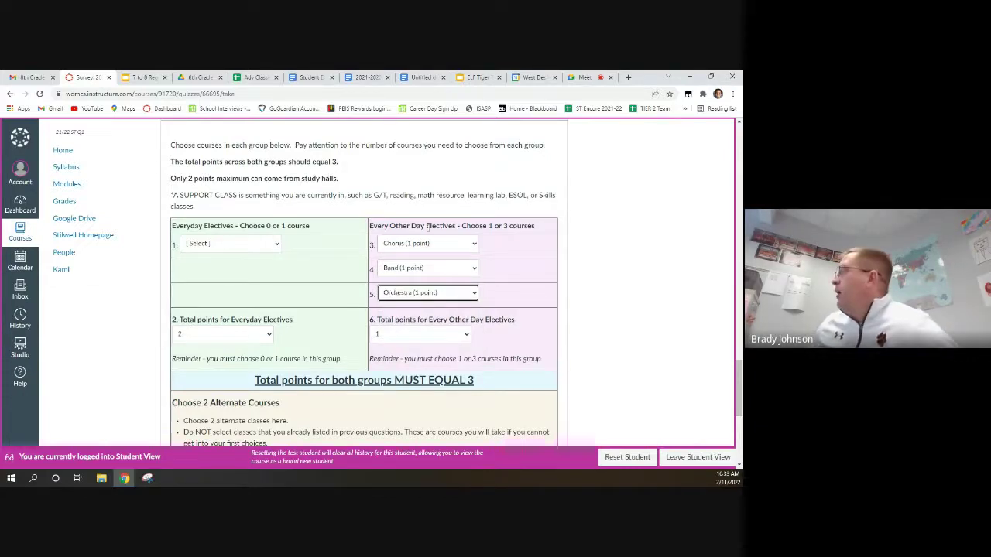
Set the Every Other Day Electives point total to 3 and the Everyday Electives total to 0.
click(453, 334)
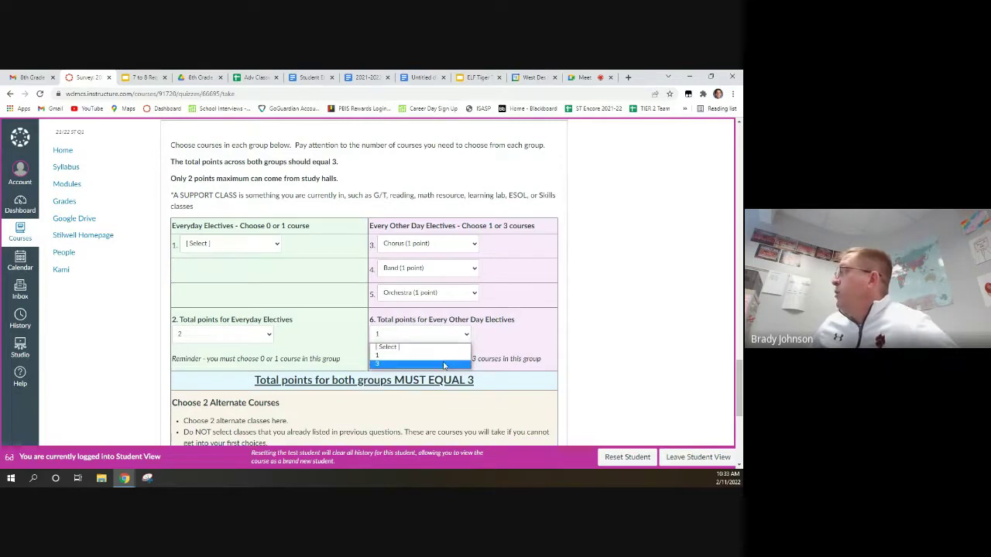
click(444, 364)
click(259, 334)
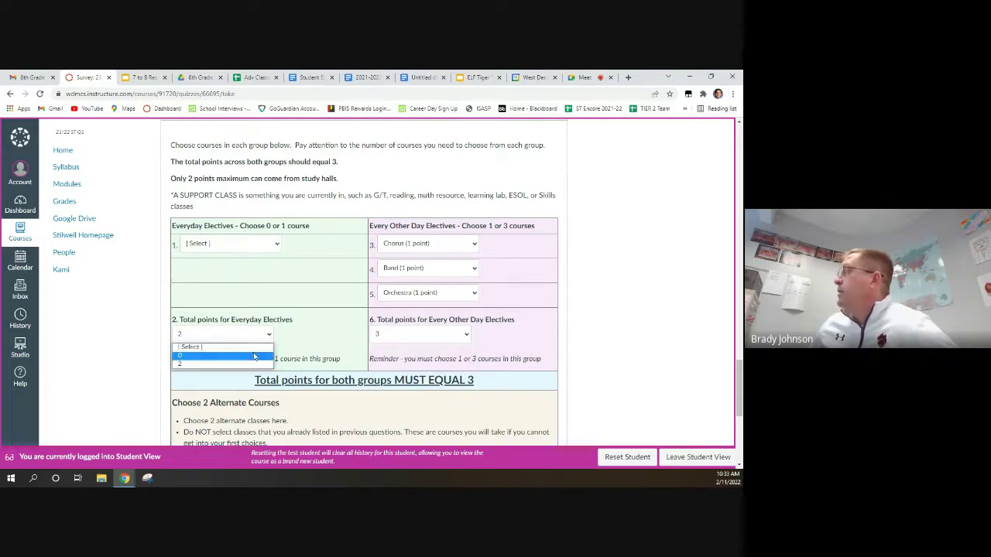
click(253, 356)
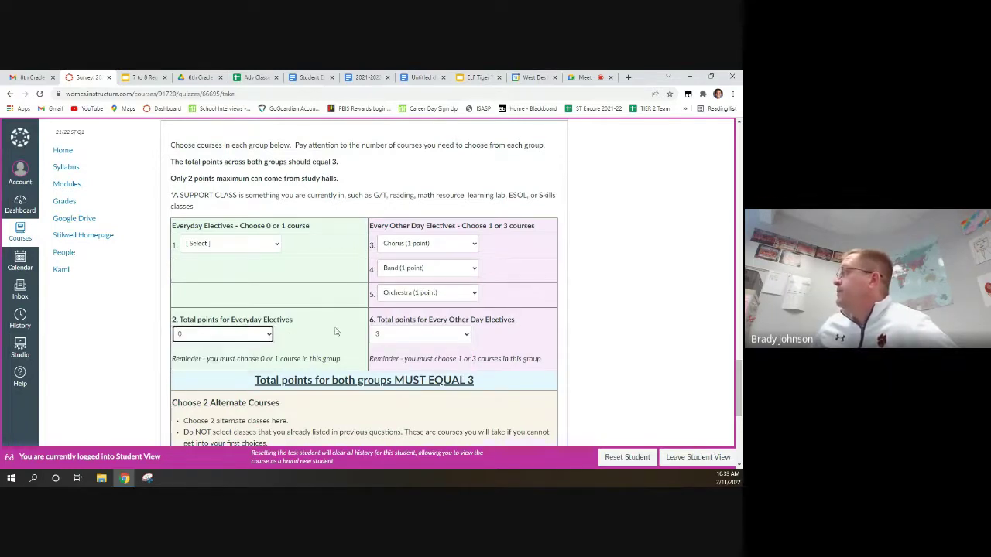
Change the third and second every other day electives to Study Hall (1 point).
click(418, 295)
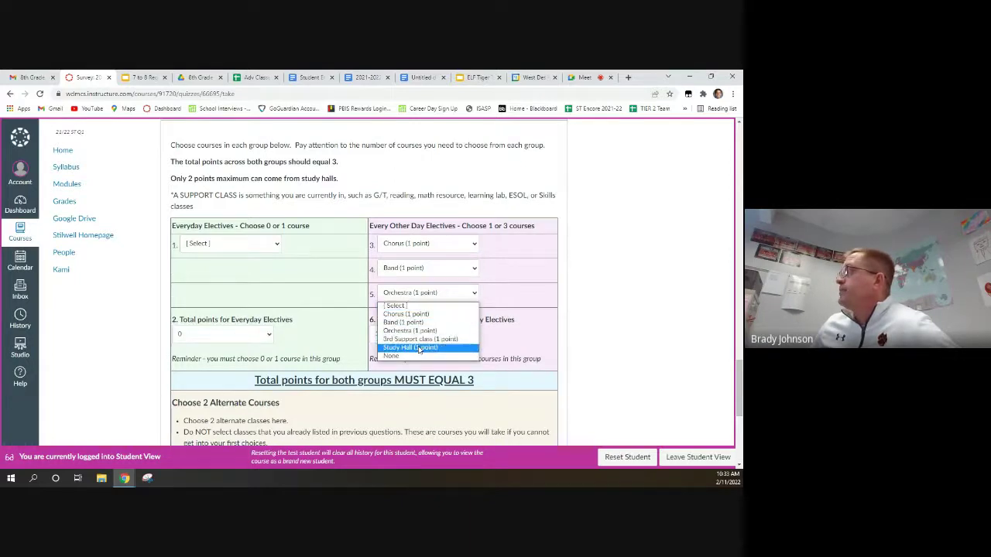
click(419, 348)
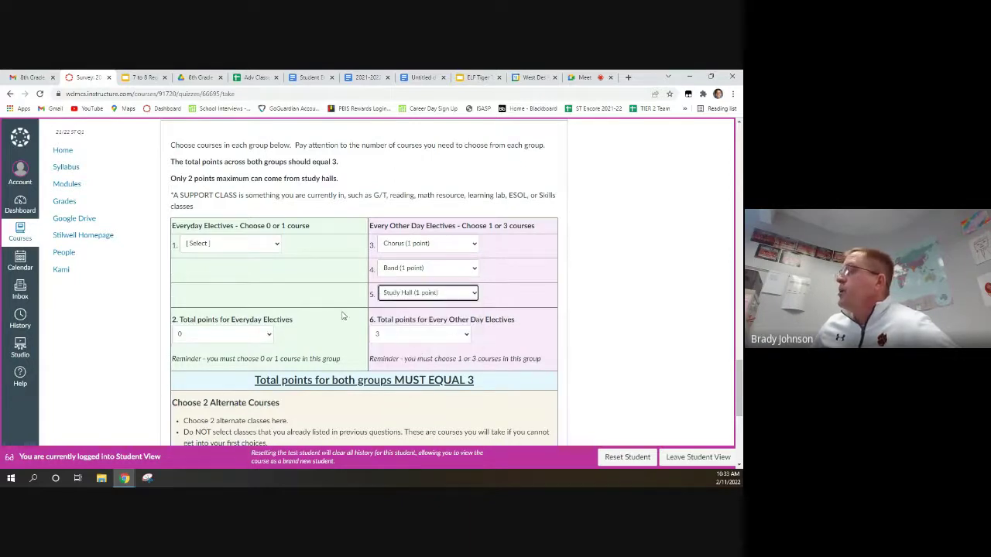
click(403, 271)
click(408, 316)
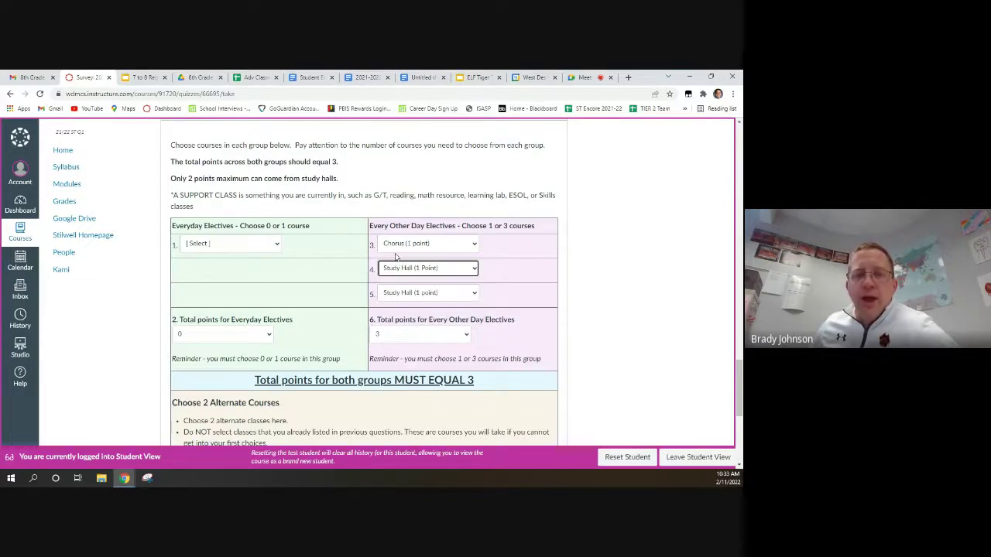
Choose Spanish I (2 points) as the everyday elective and Study Hall (1 point) as the first every other day elective.
click(239, 247)
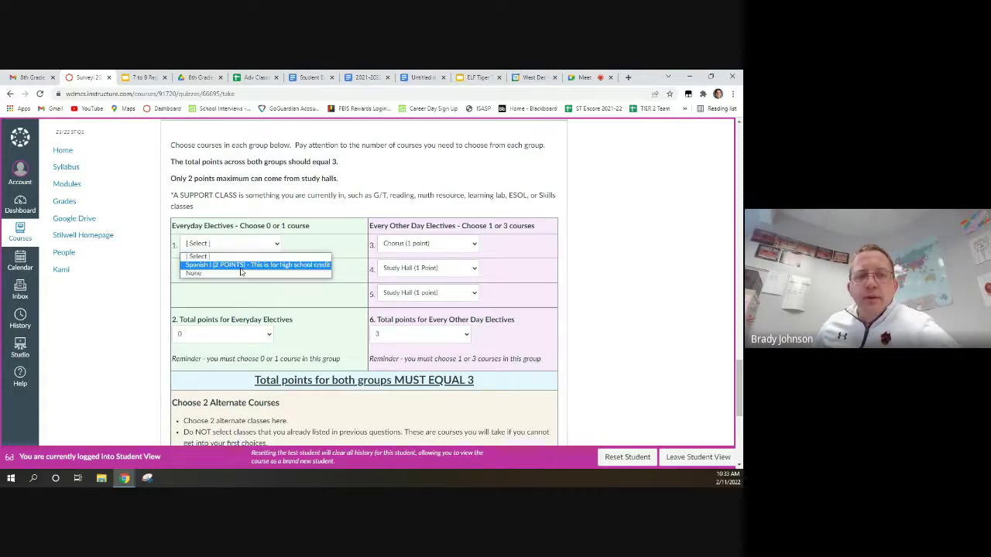
click(241, 266)
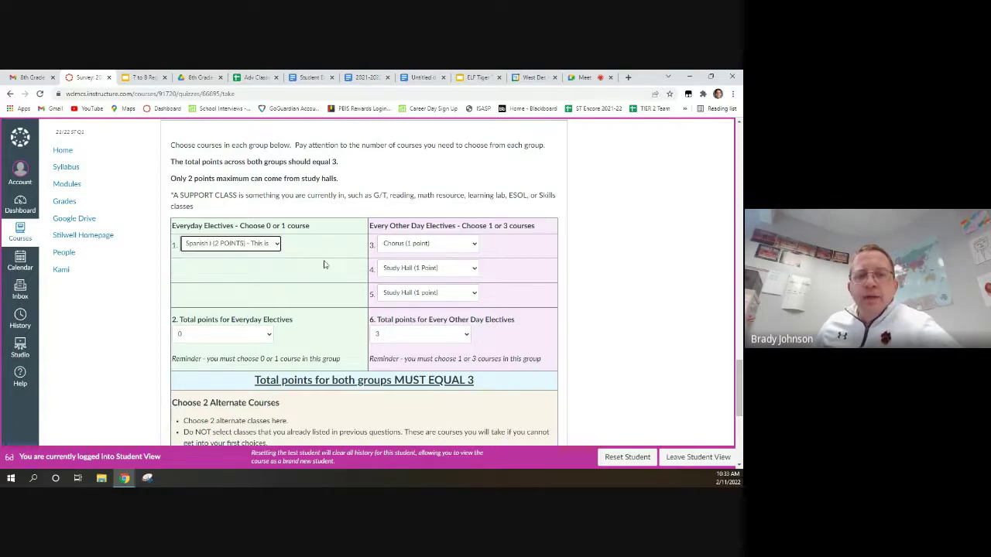
click(399, 249)
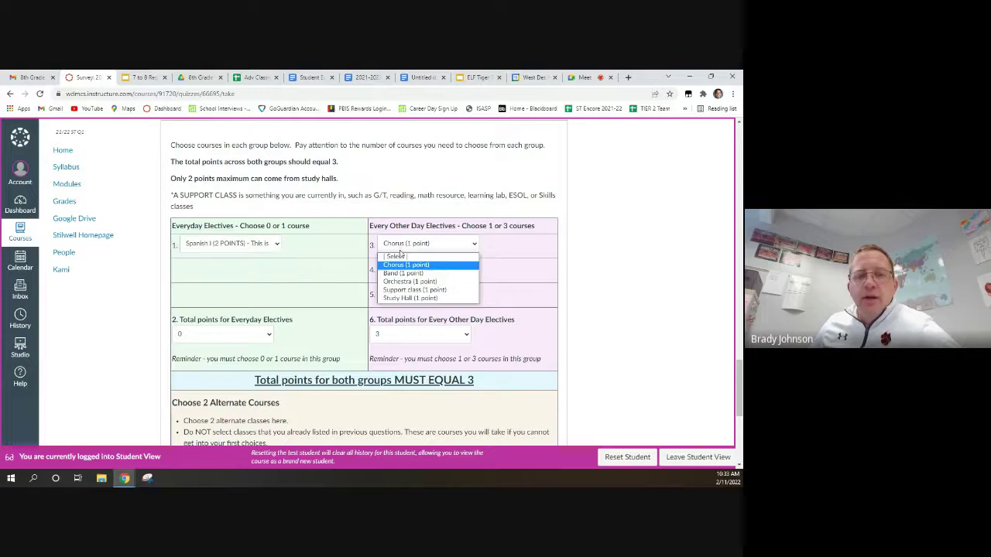
click(410, 298)
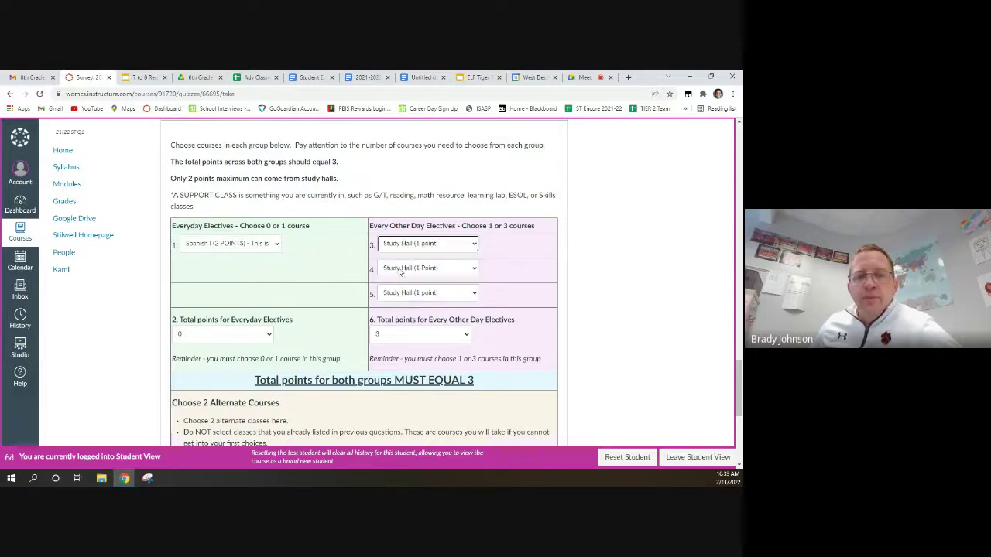
Clear the second and third every other day elective choices.
click(399, 268)
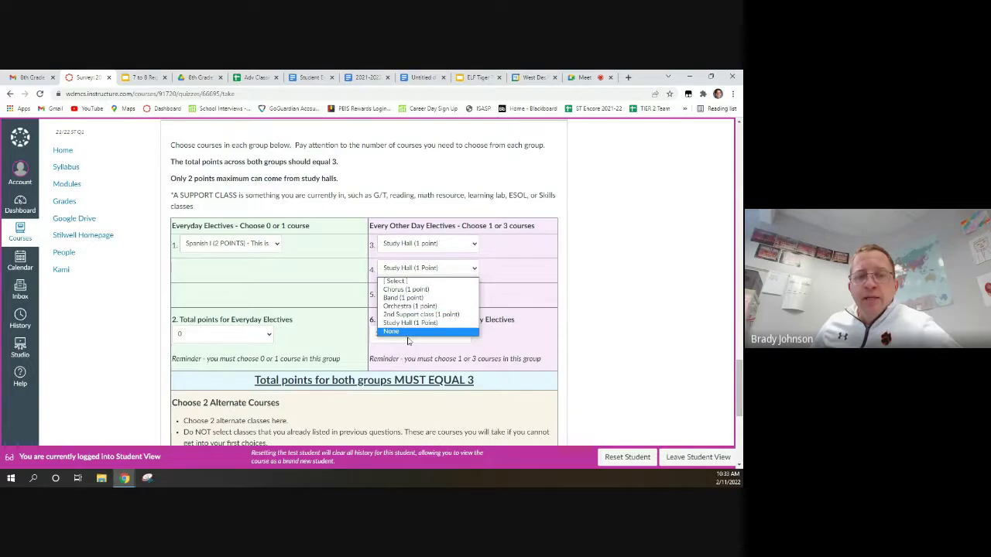
click(402, 324)
click(409, 334)
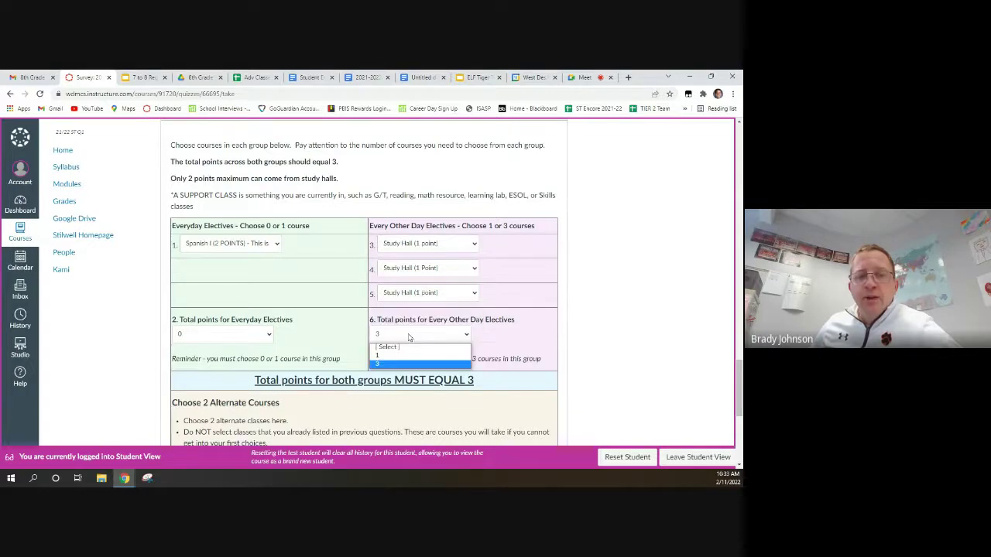
click(404, 269)
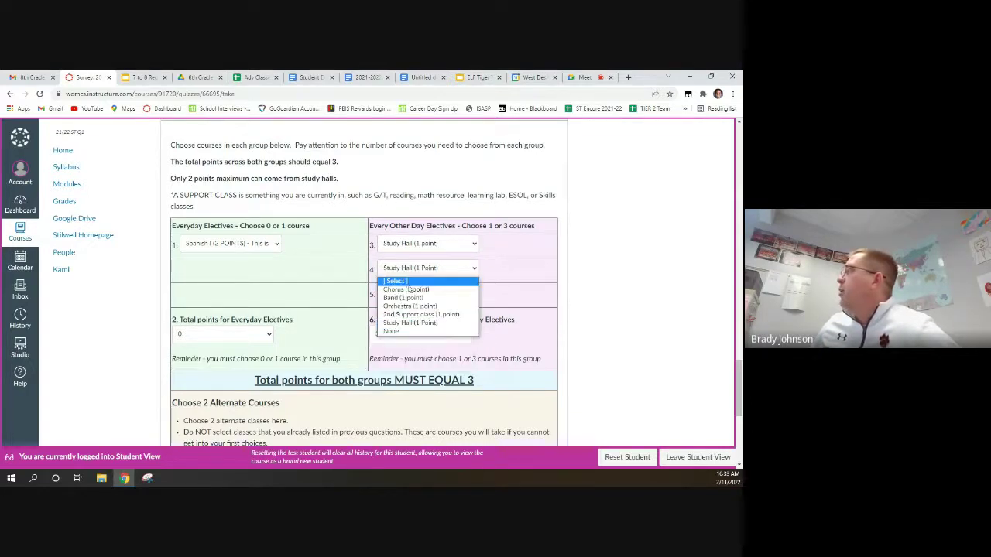
click(399, 277)
click(404, 295)
click(403, 305)
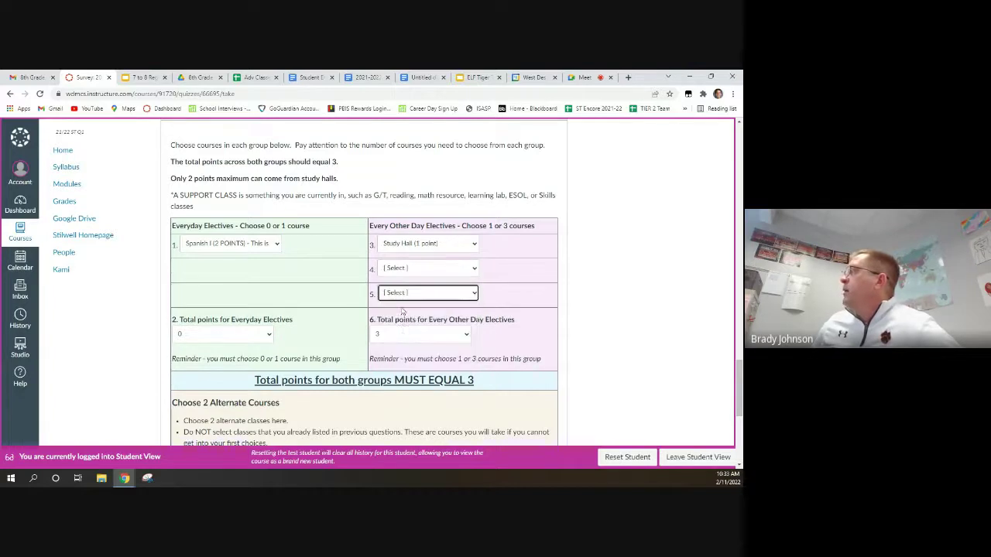
Set the Every Other Day Electives point total to 1 and the Everyday Electives total to 2.
click(404, 335)
click(404, 355)
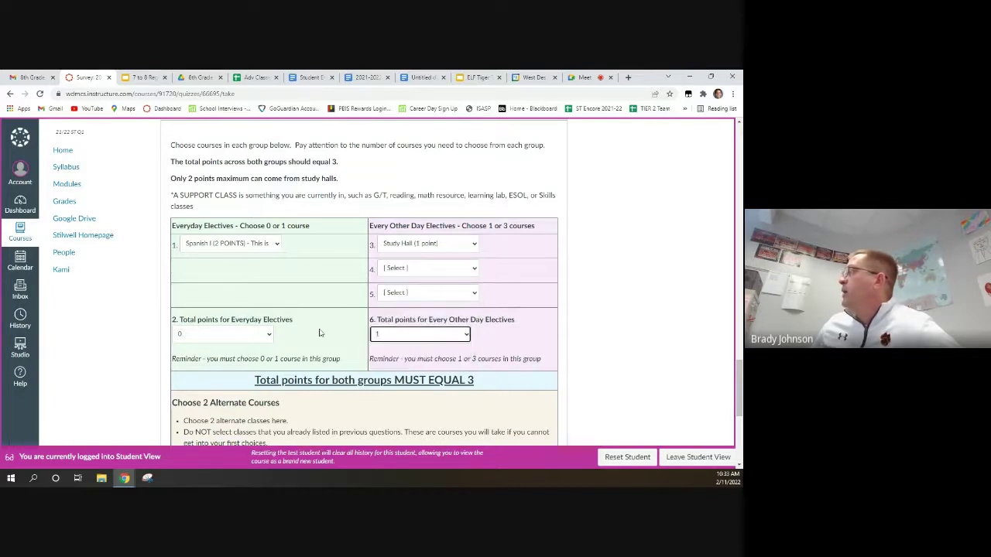
click(224, 335)
click(193, 365)
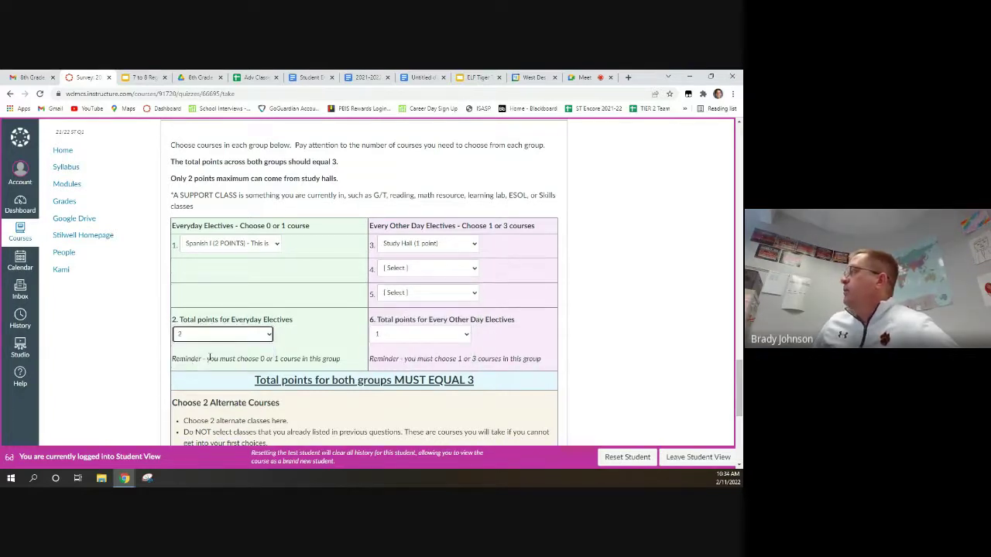
Try Chorus and Study Hall as Alternate Choice 1 in the alternate courses section.
scroll(317, 313, down, 1)
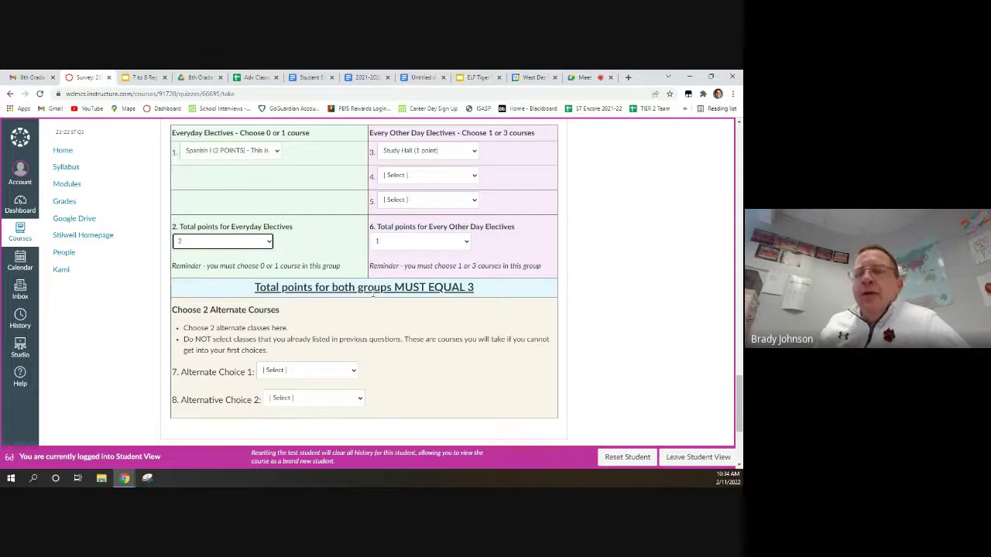
click(353, 373)
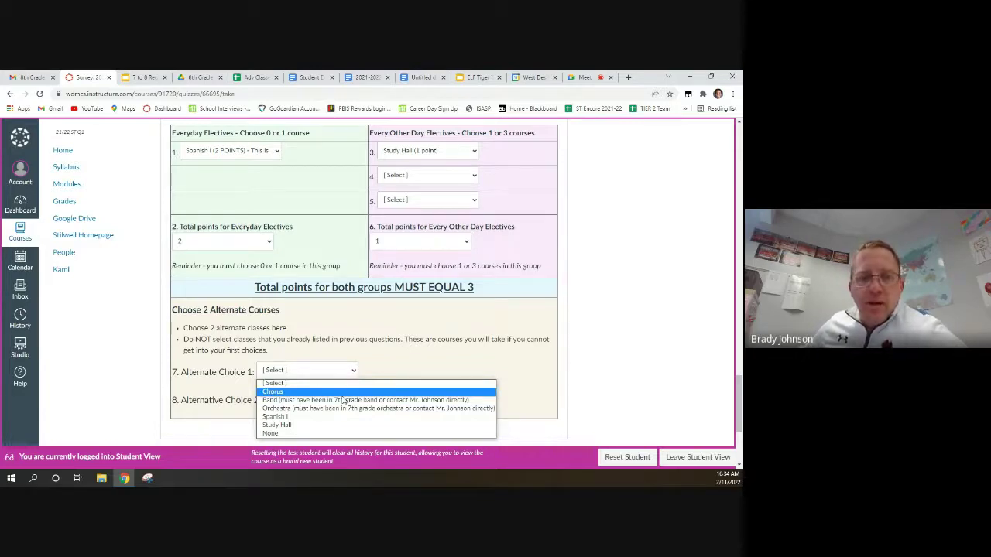
click(342, 394)
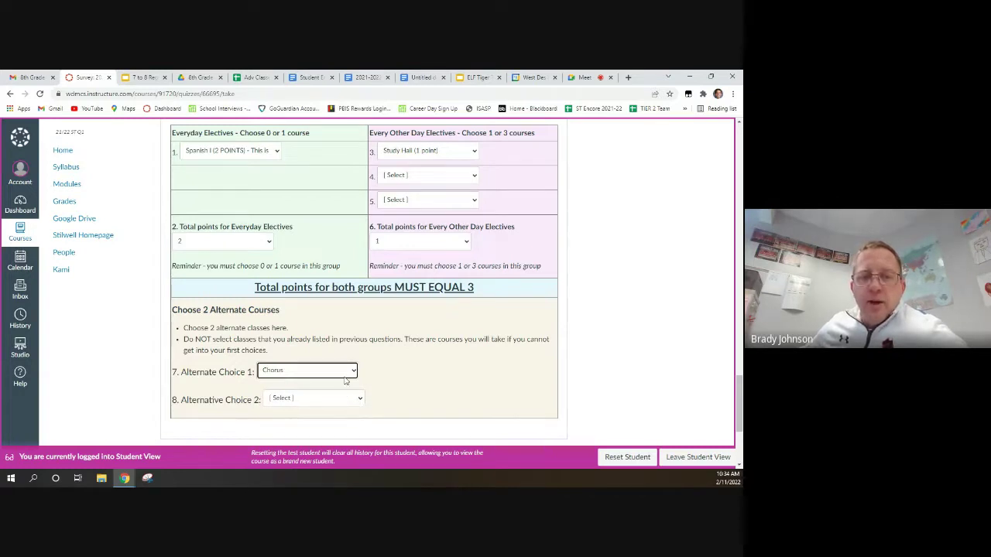
click(345, 375)
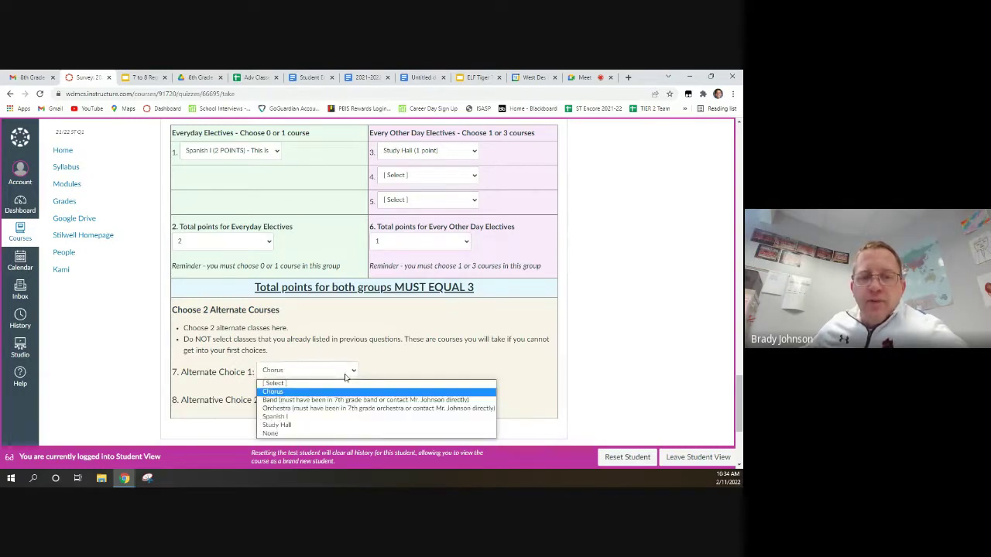
click(345, 425)
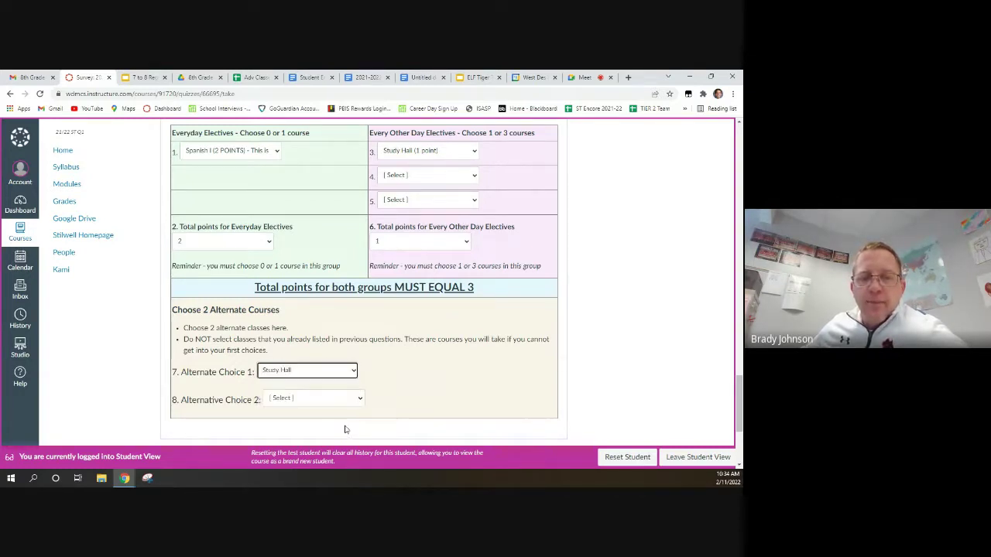
Set both Alternate Choice 1 and Alternative Choice 2 to None.
click(330, 373)
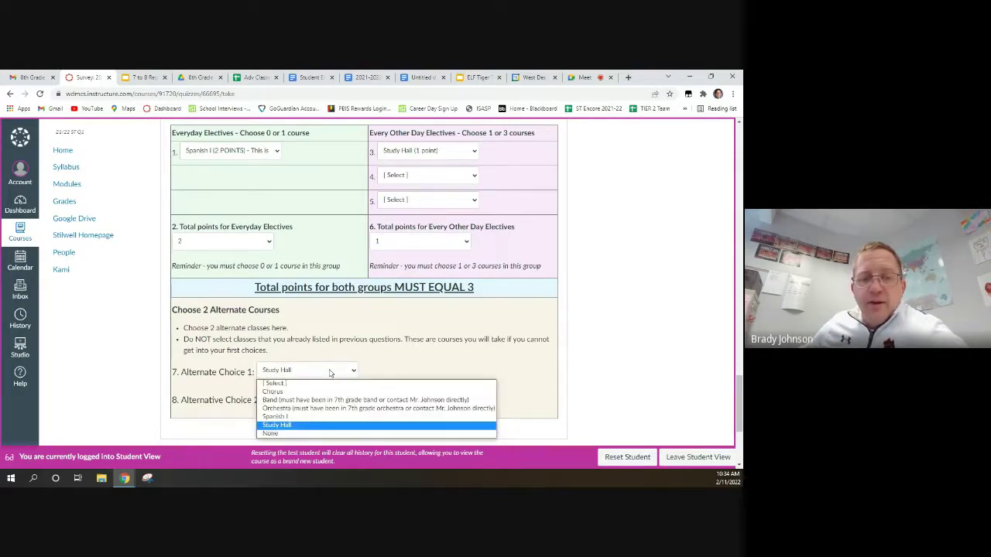
click(336, 443)
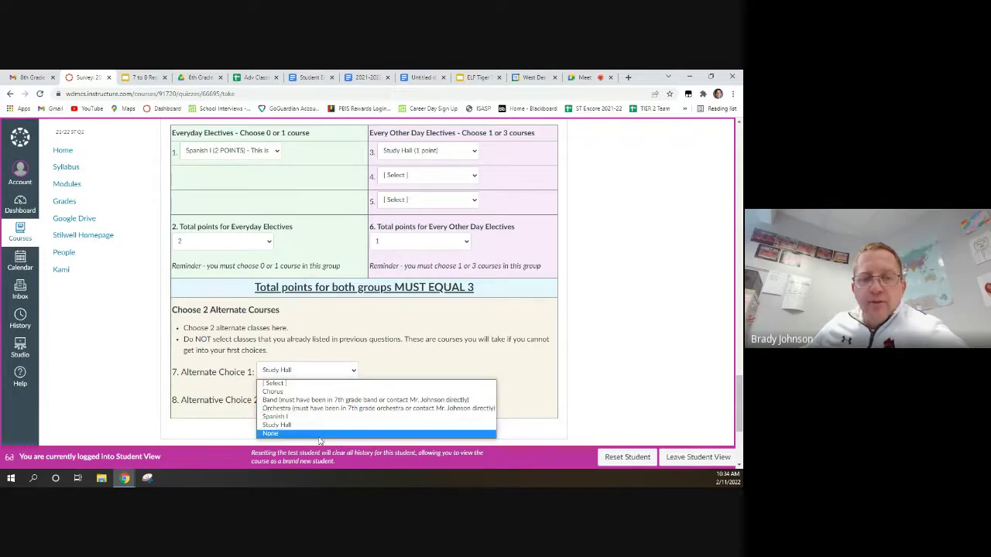
click(319, 434)
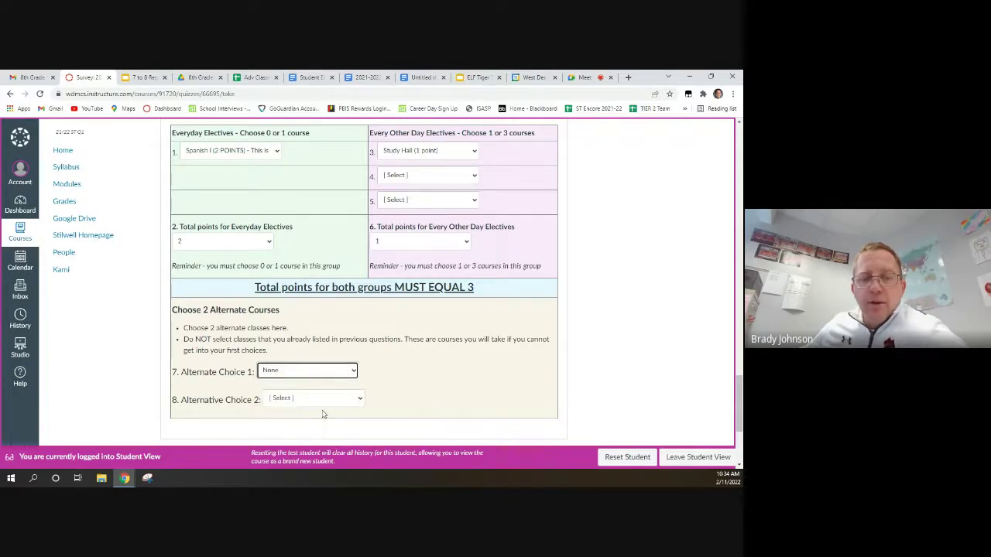
click(324, 402)
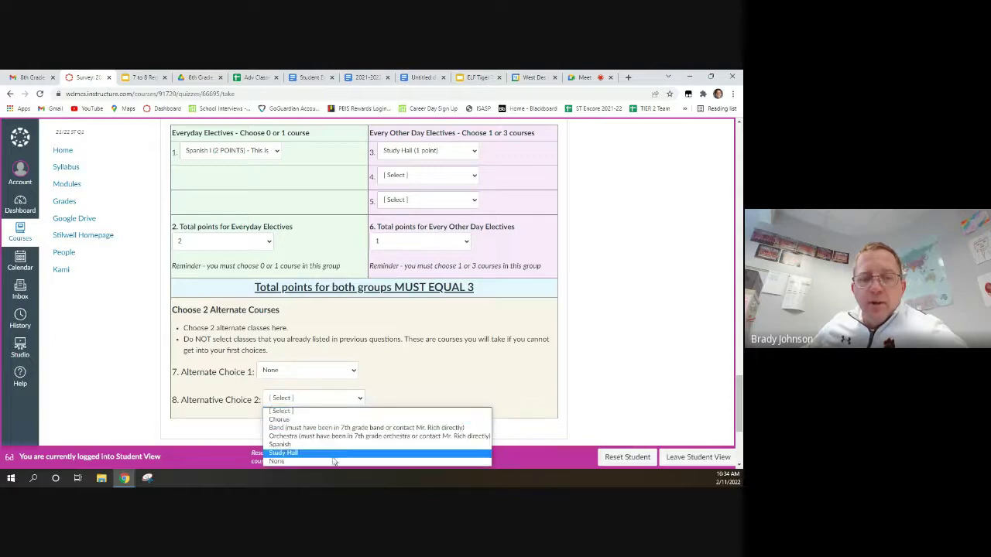
click(333, 459)
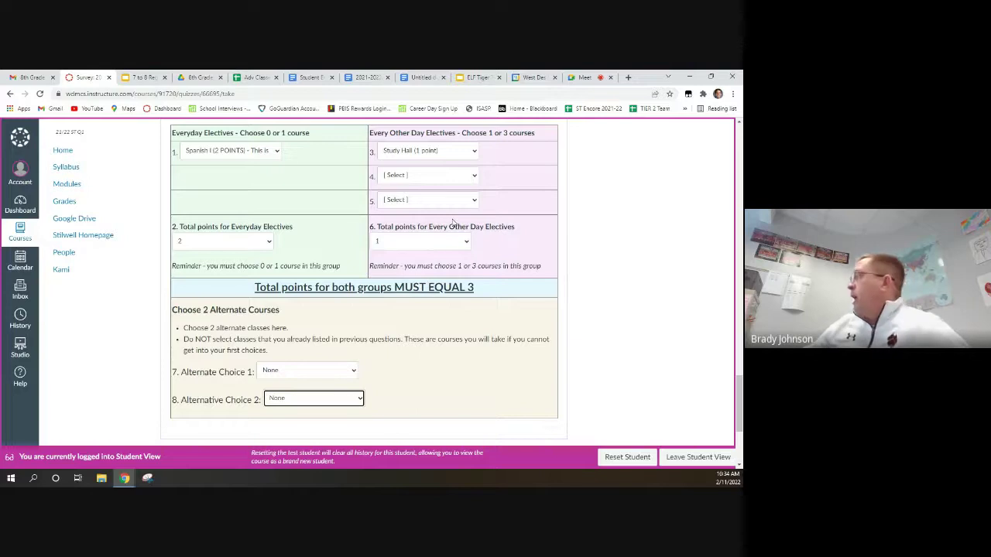
Submit the registration form, leaving the Question 8 parent review unanswered, and confirm submitting anyway.
scroll(468, 334, down, 2)
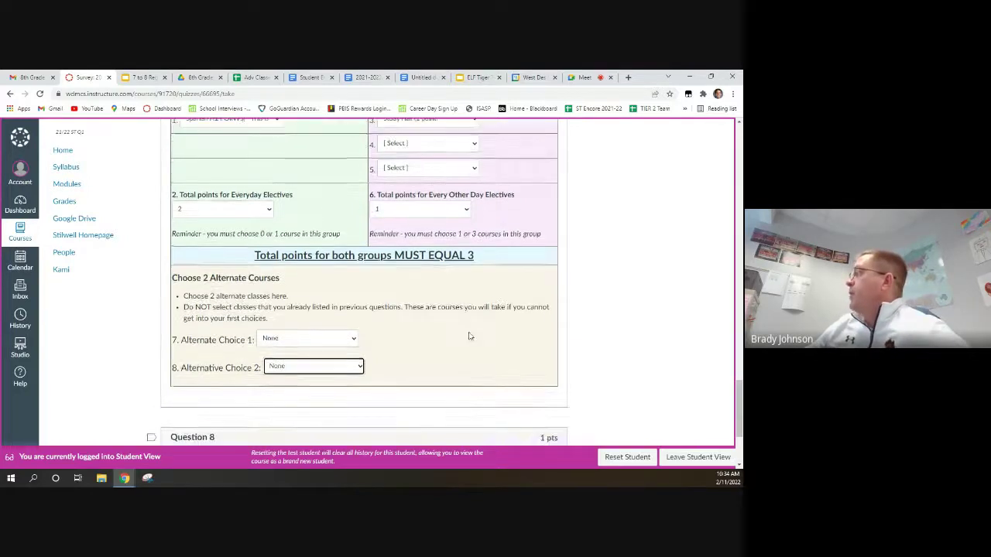
scroll(465, 345, down, 2)
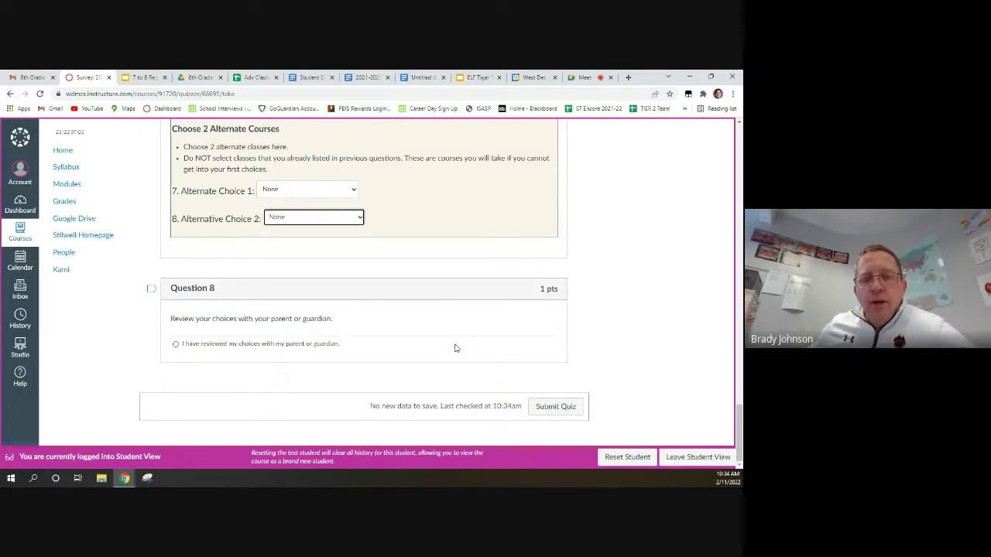
click(548, 410)
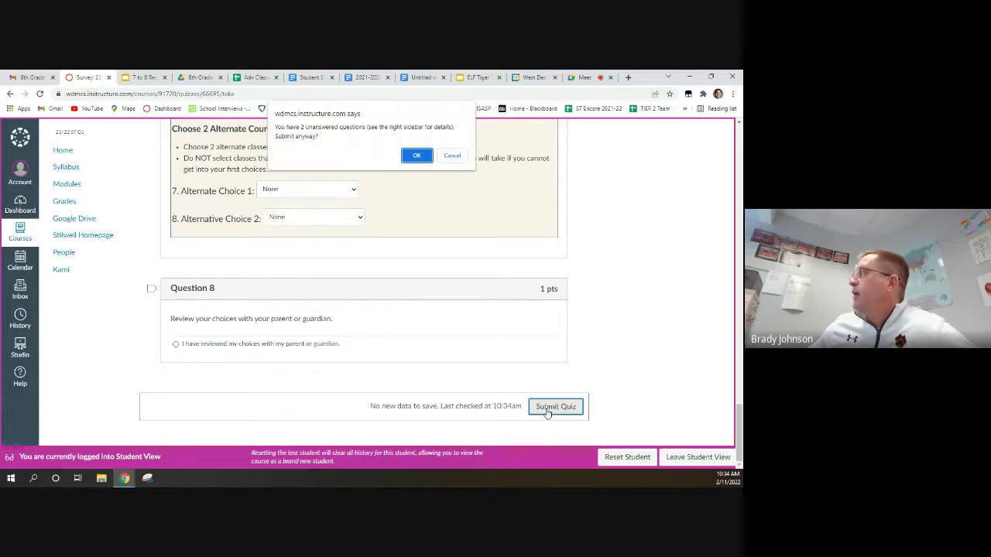
click(416, 156)
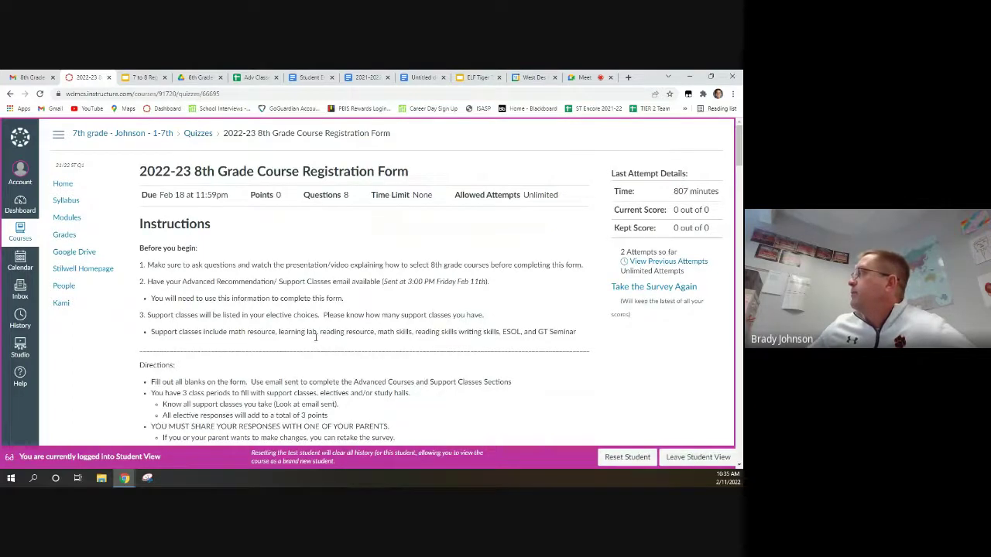
Review the submitted registration form's recorded answers, from the science teacher question through the unanswered Question 8 parent review.
scroll(315, 337, down, 3)
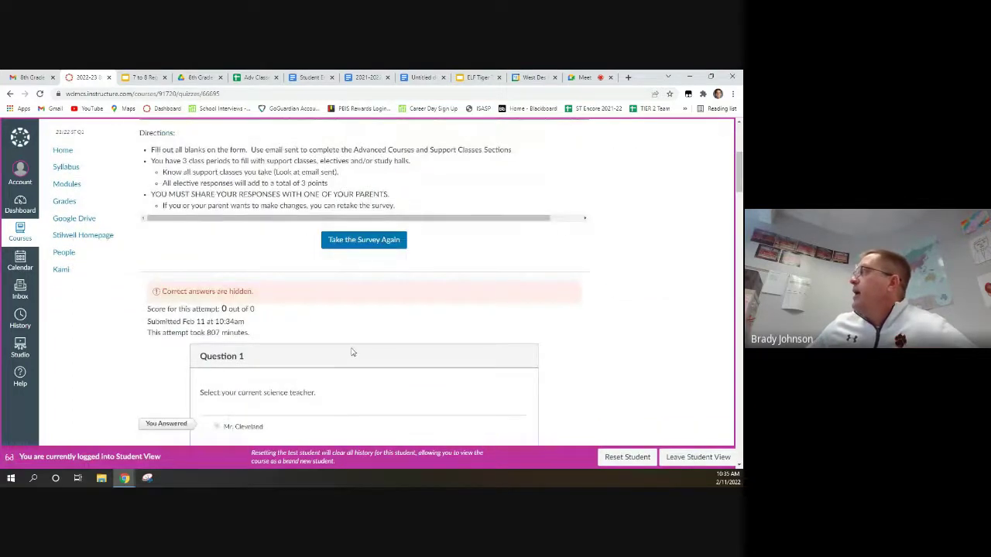
scroll(351, 352, down, 10)
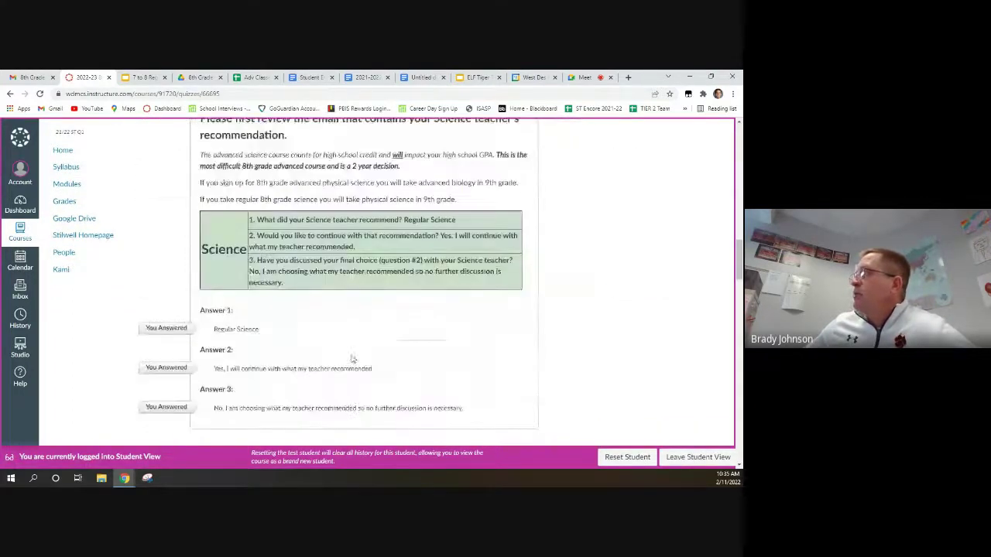
scroll(352, 359, down, 10)
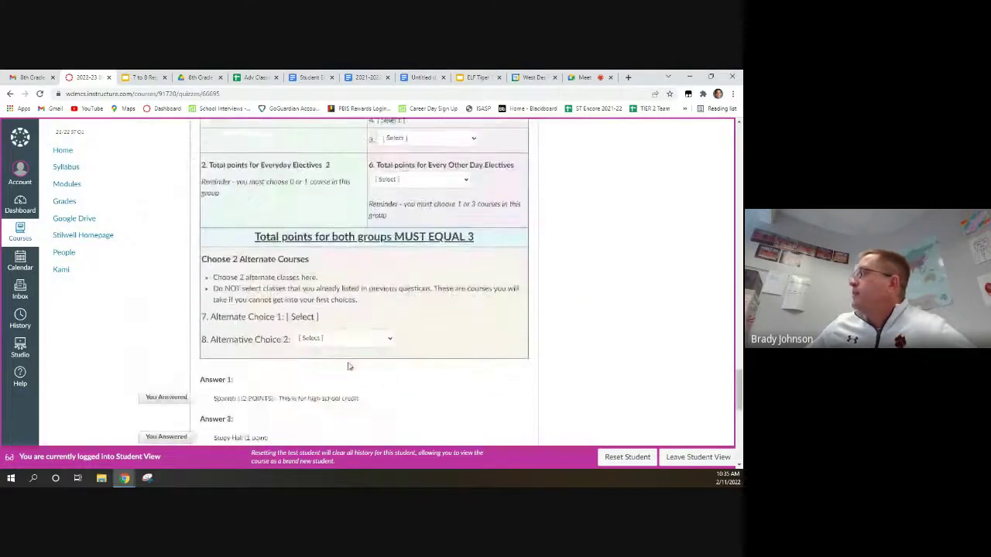
scroll(348, 366, down, 10)
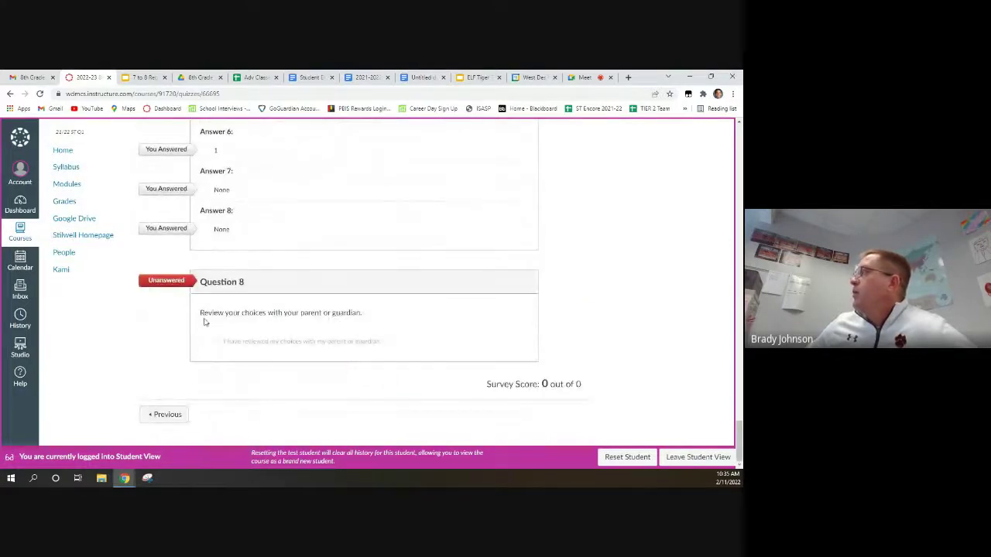
scroll(404, 372, up, 10)
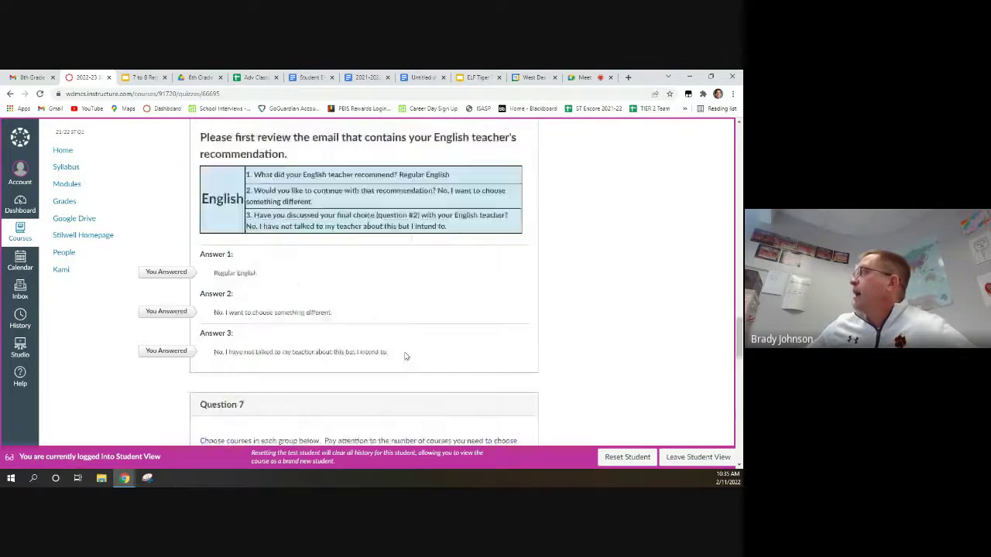
scroll(404, 356, up, 15)
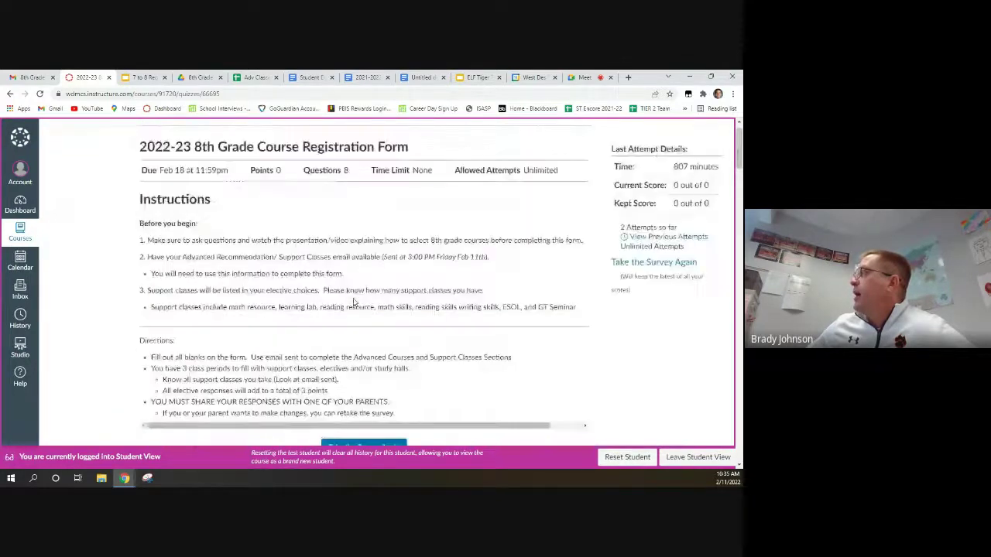
Retake the registration survey and mark Question 8 as "I have reviewed my choices with my parent or guardian.".
scroll(354, 302, down, 3)
click(361, 262)
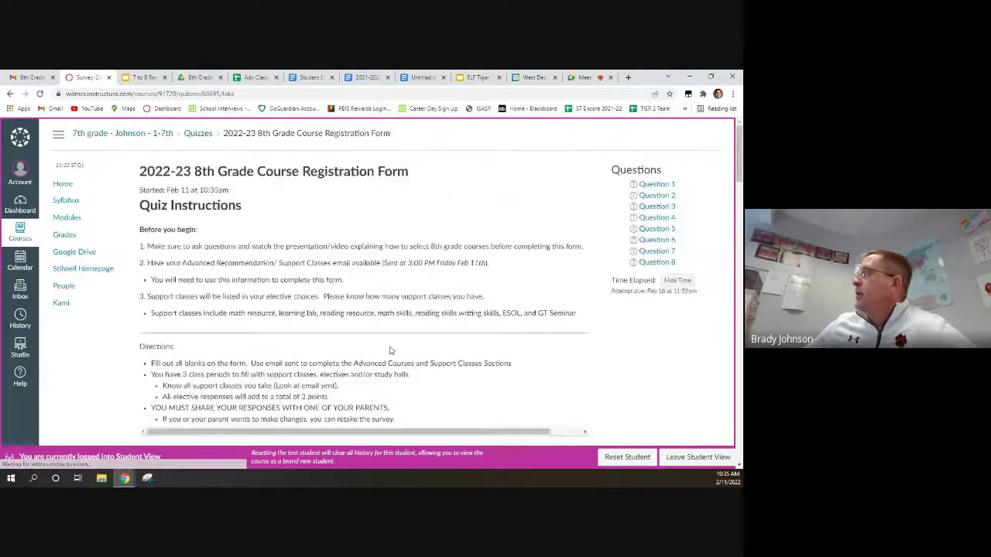
scroll(391, 351, down, 12)
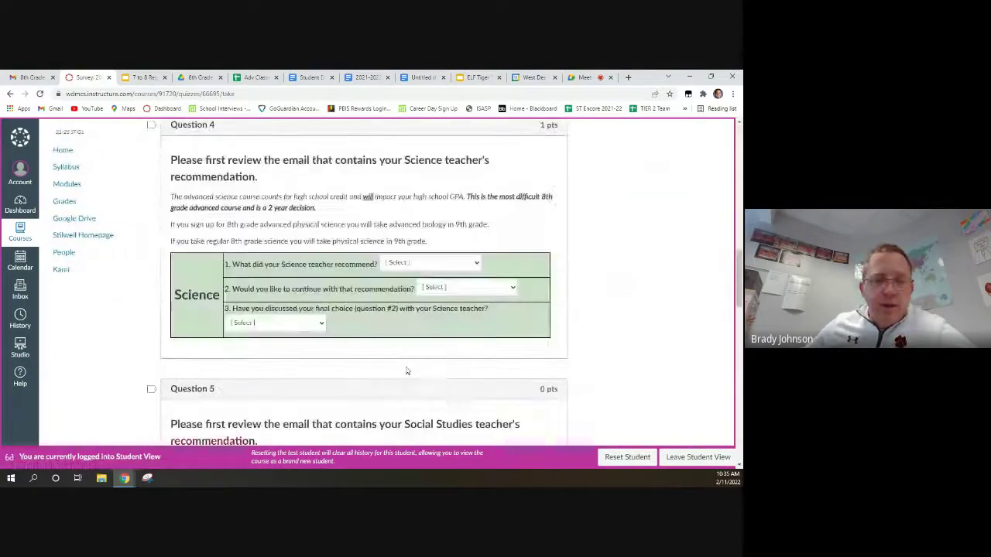
scroll(406, 371, down, 15)
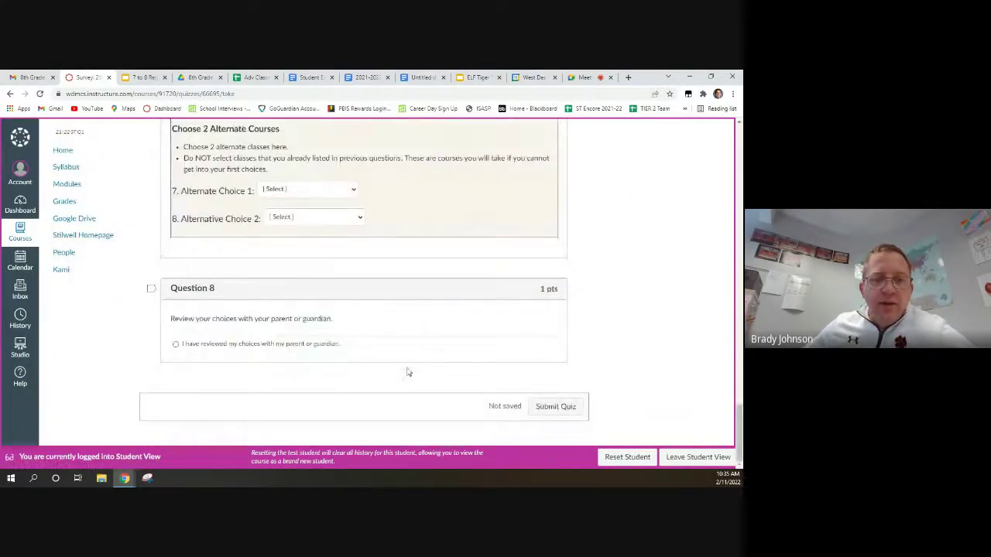
click(176, 345)
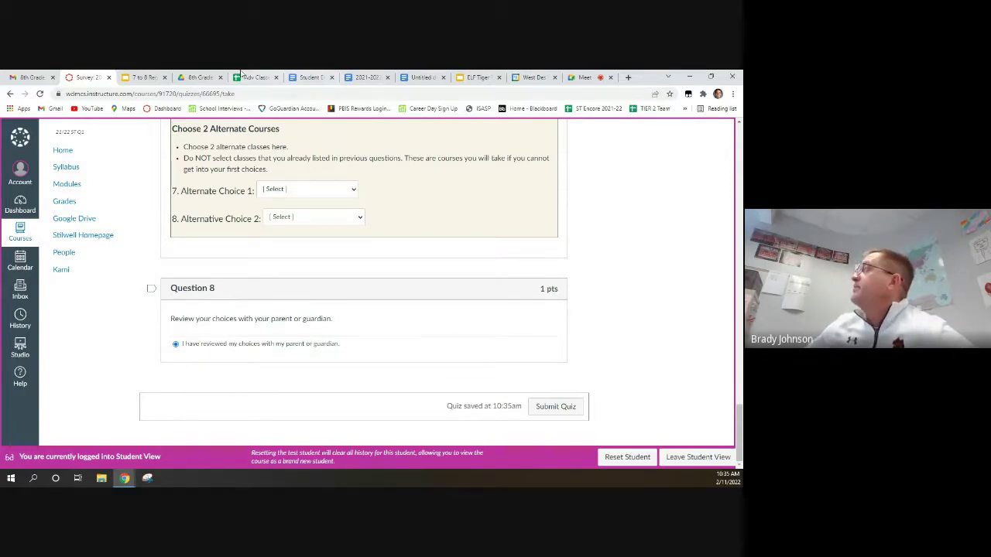
Switch to the "7 to 8 Registration Meeting - Students" presentation in Google Slides and start the slideshow from the Parent Review slide.
click(151, 79)
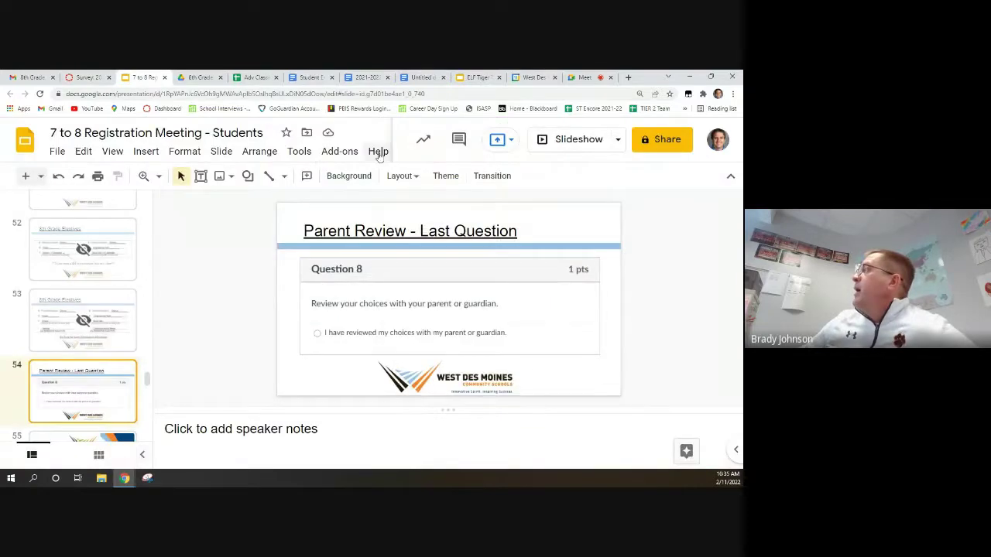
click(553, 141)
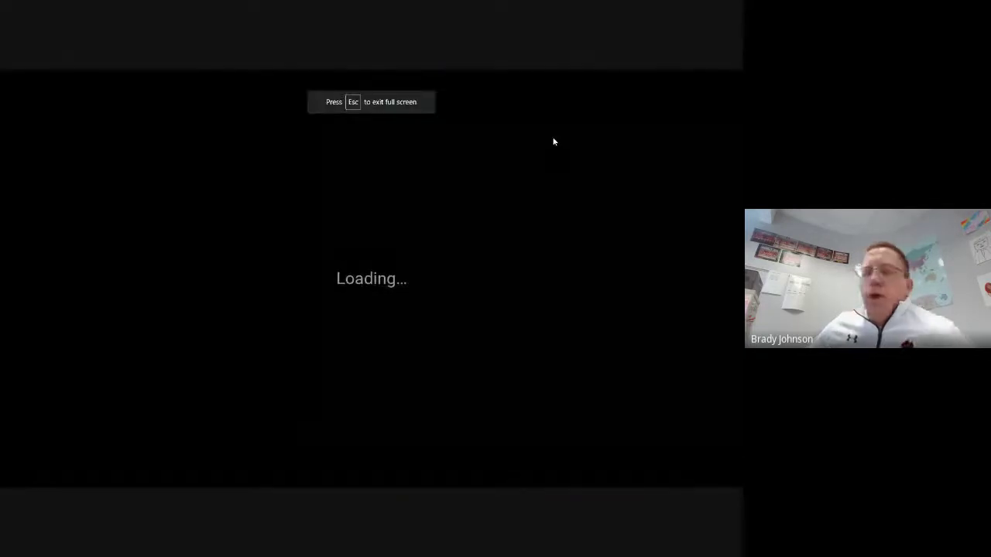